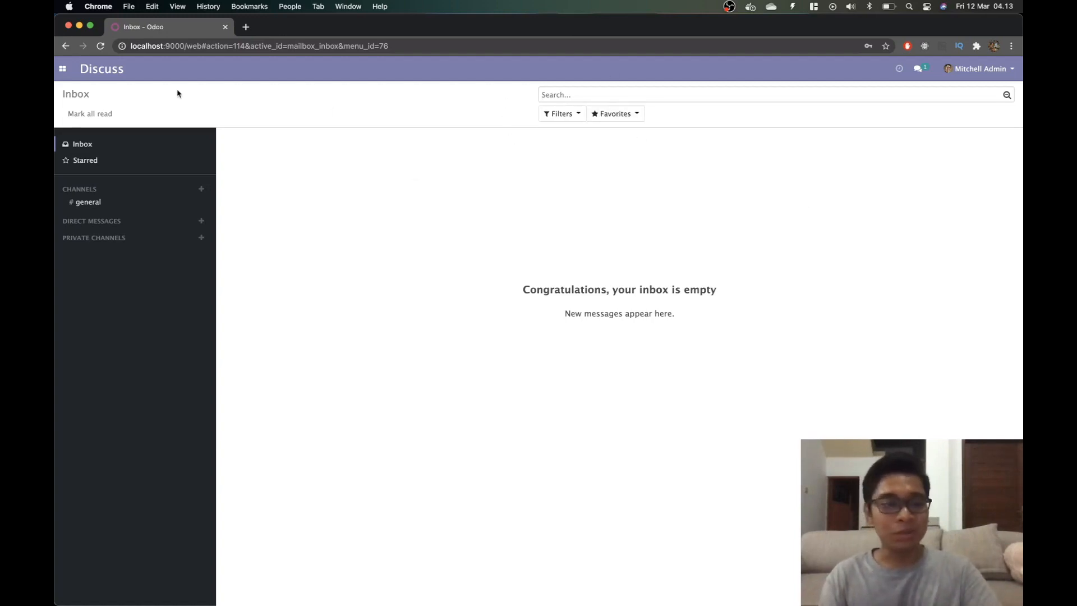
# Open the Apps catalogue from the main apps menu.
pyautogui.click(63, 70)
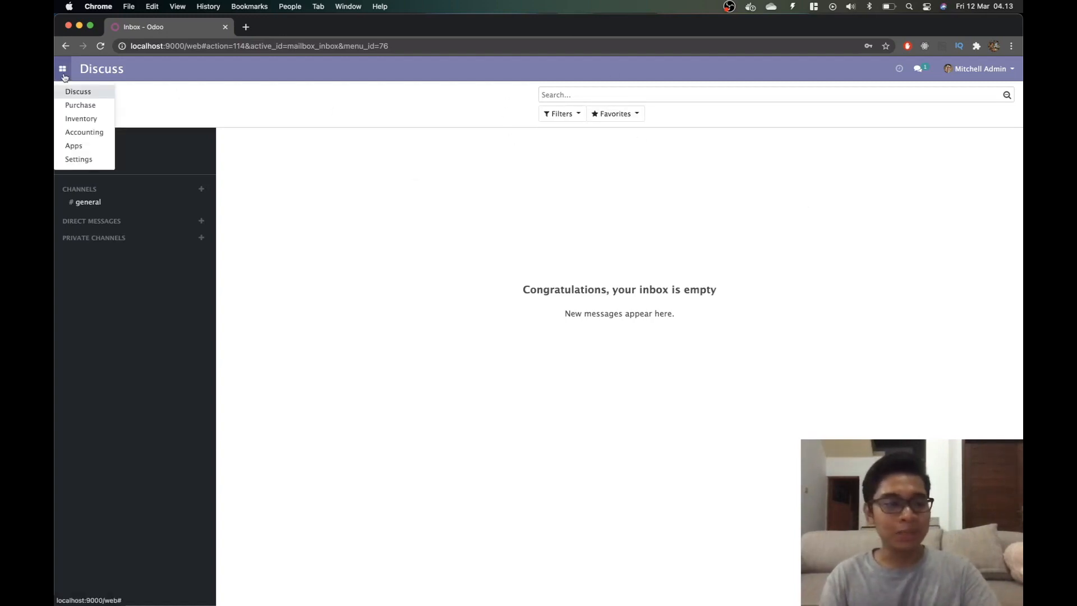
pyautogui.click(74, 146)
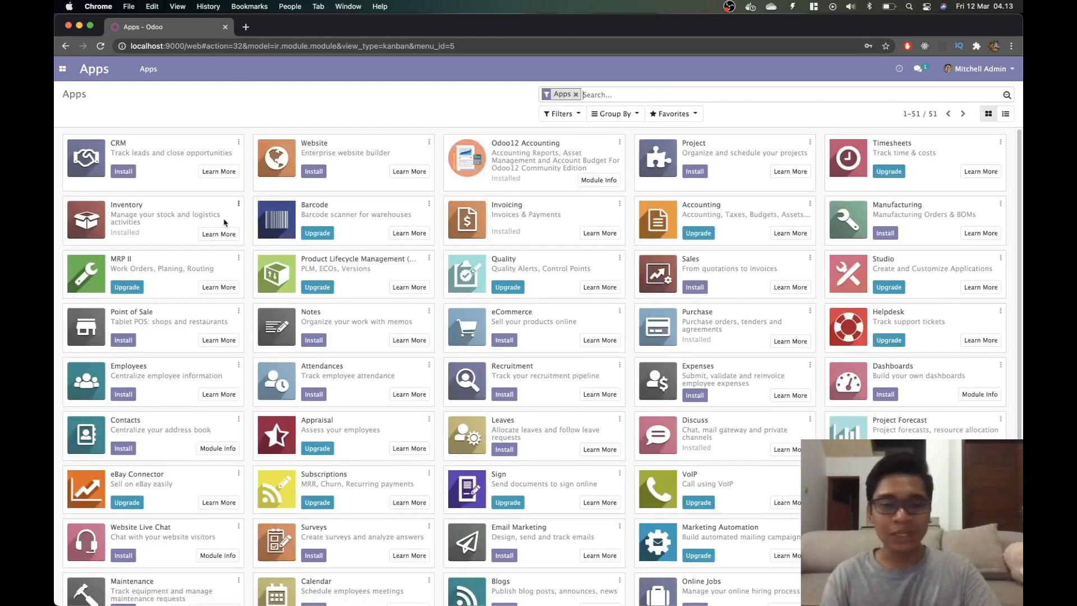
# Install the Sales app, then open the Settings dashboard once Odoo reloads.
pyautogui.click(691, 290)
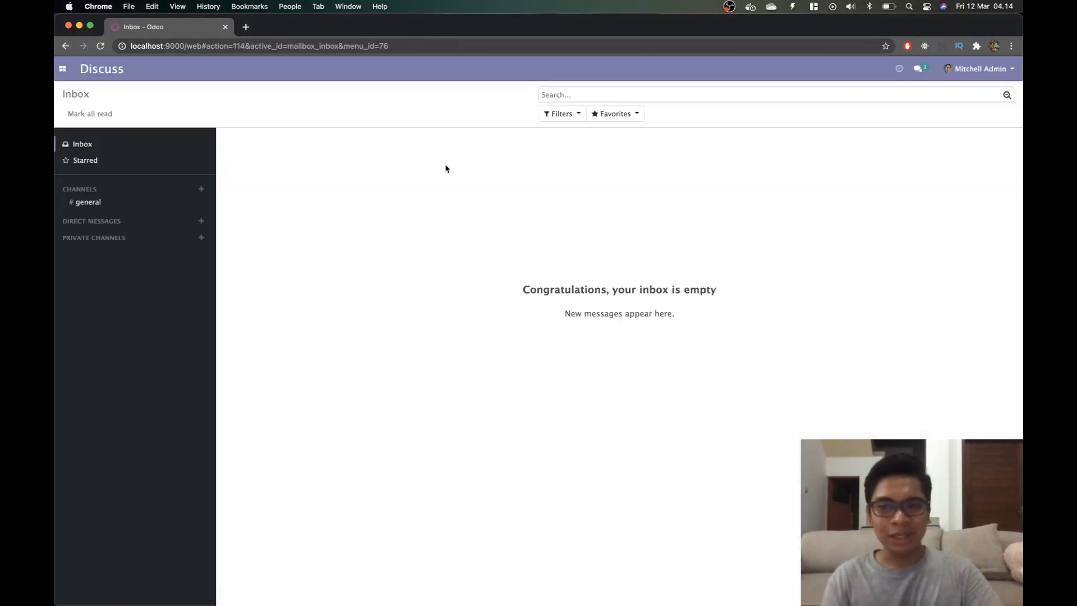
pyautogui.click(62, 69)
pyautogui.click(84, 172)
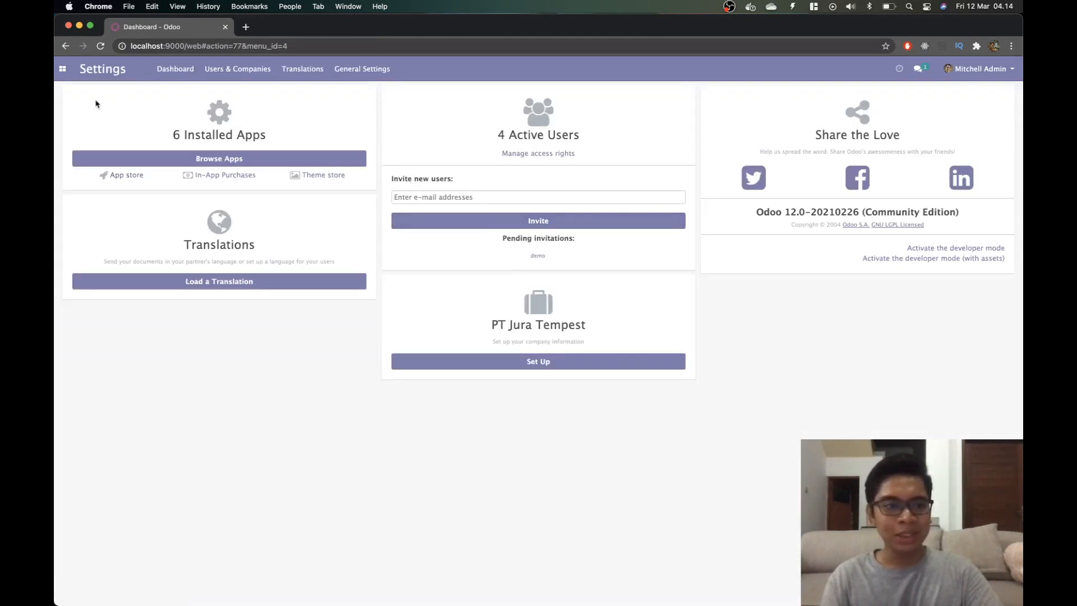
# Open the Users list from Settings and start a new user record.
pyautogui.click(63, 69)
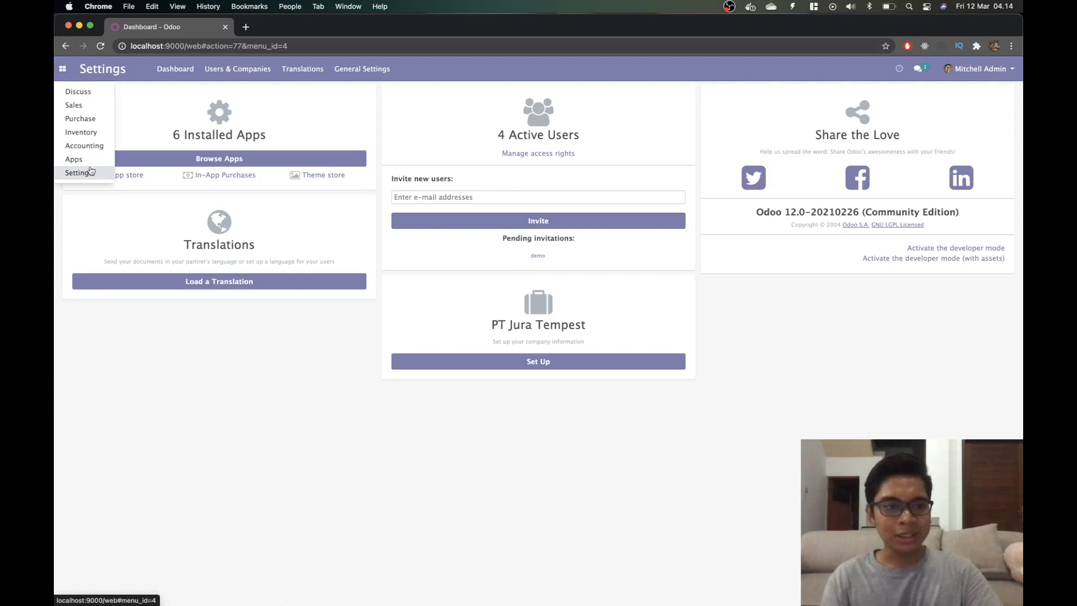
pyautogui.click(538, 155)
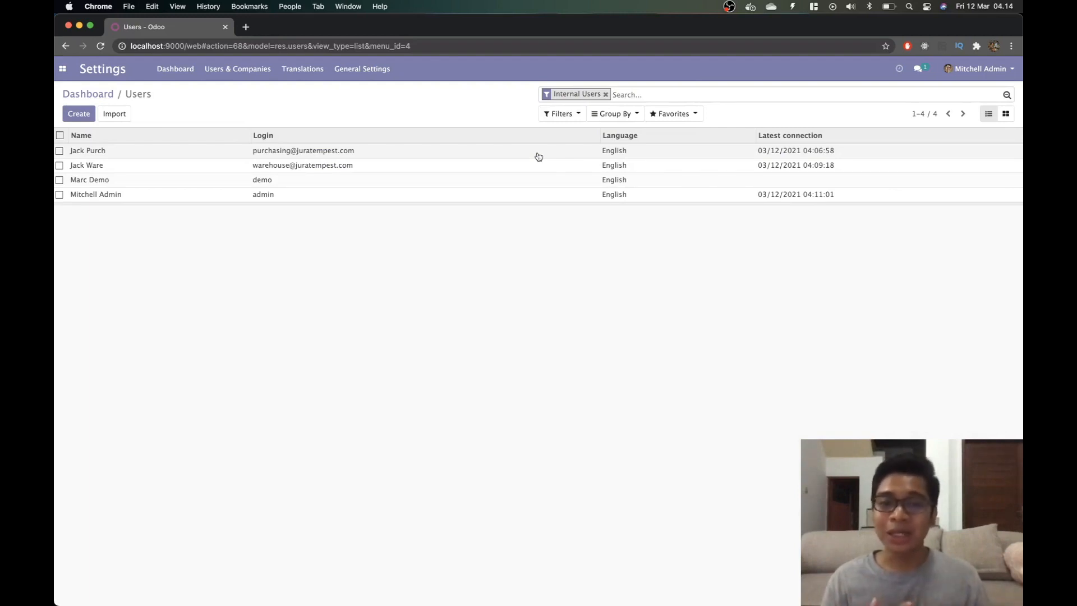
pyautogui.click(77, 114)
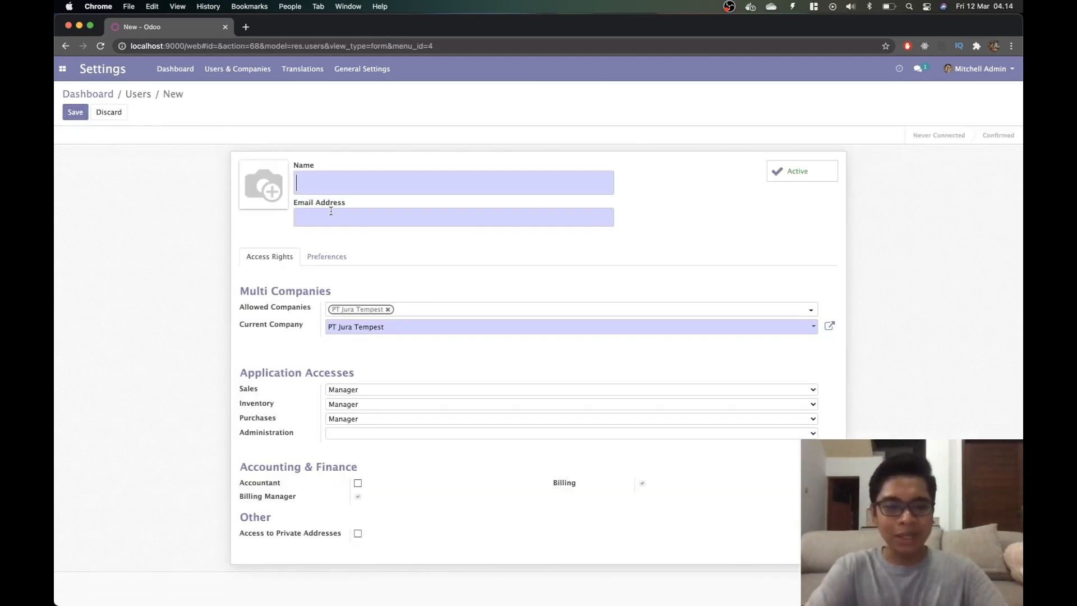
# Enter the salesperson's full name and suggested sales e-mail login, then save the user.
pyautogui.write('Jack Sales')
pyautogui.press('Tab')
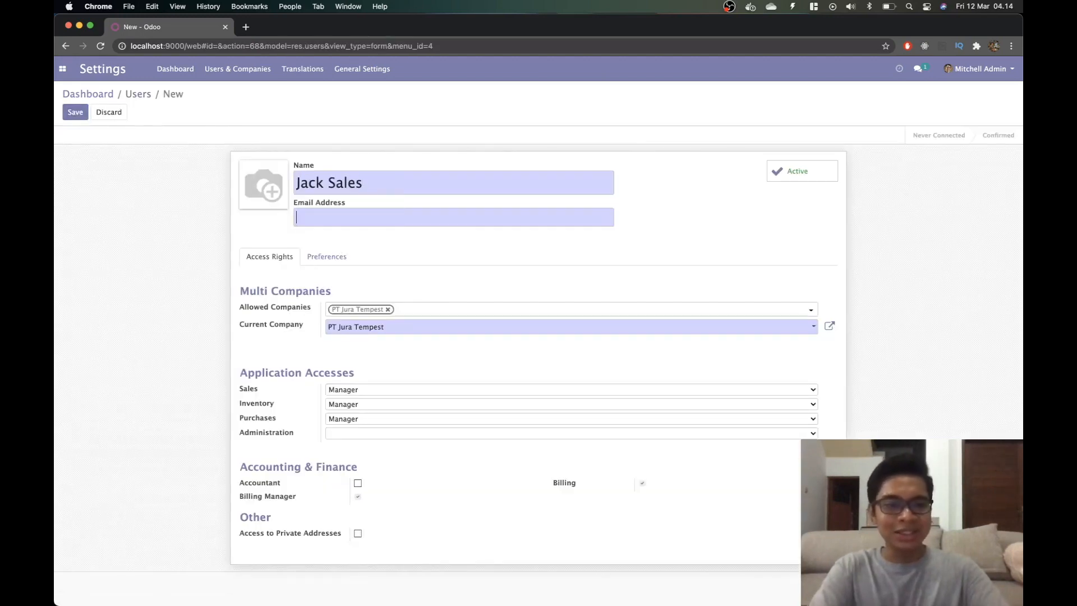
pyautogui.write('sales')
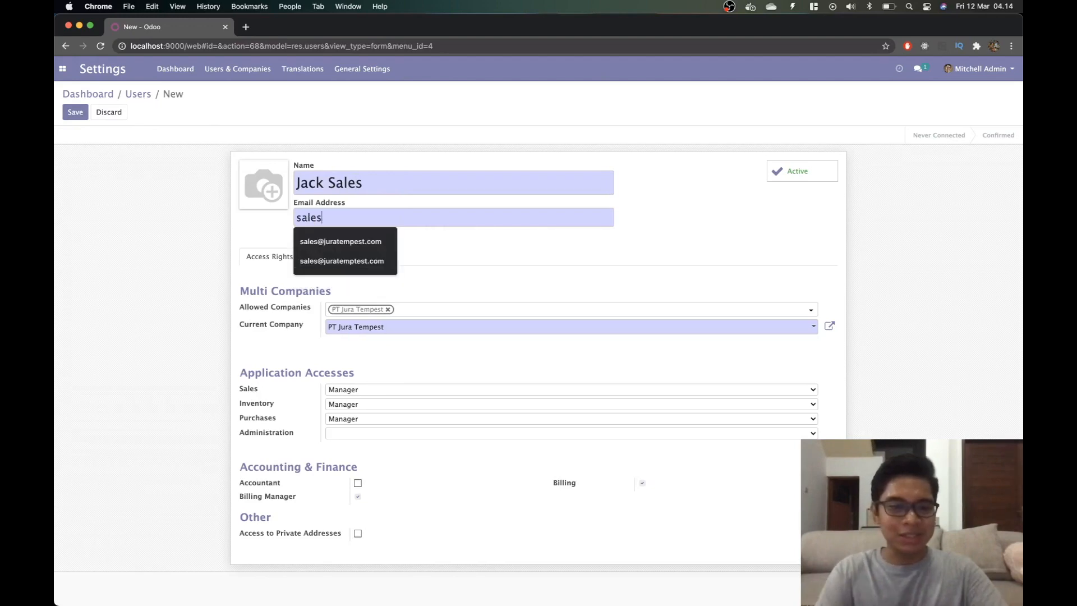
pyautogui.press('Down')
pyautogui.press('Return')
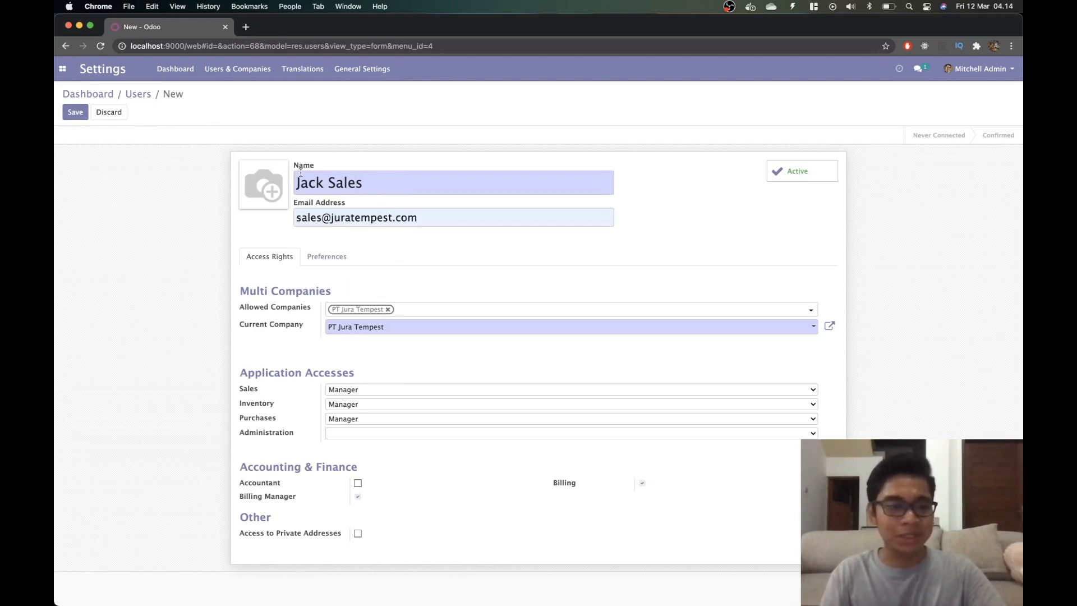
pyautogui.click(75, 112)
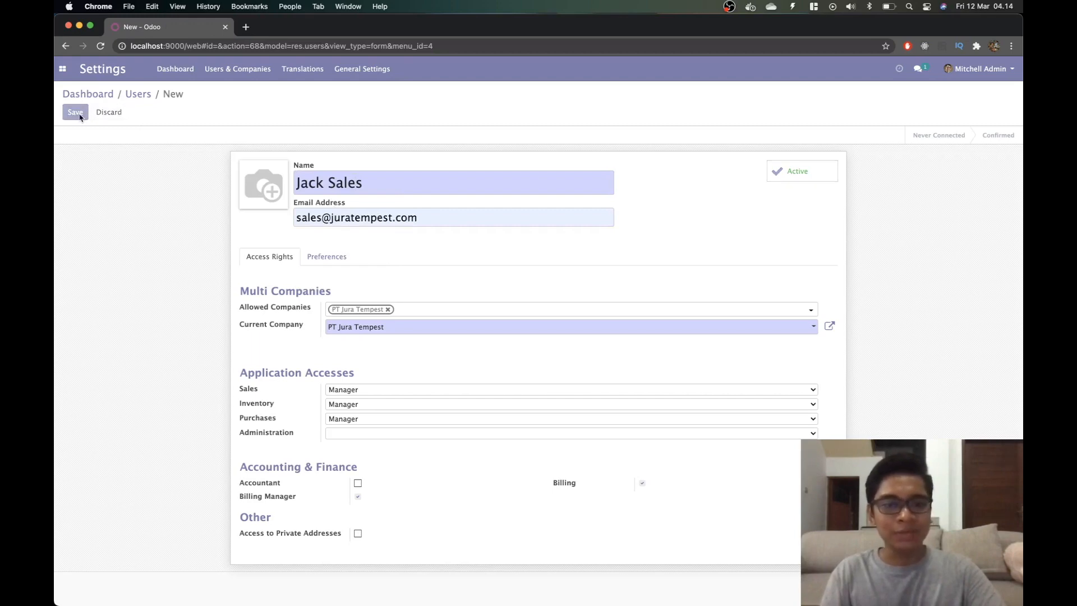
# Set a new password for the sales user through Action > Change Password.
pyautogui.click(510, 113)
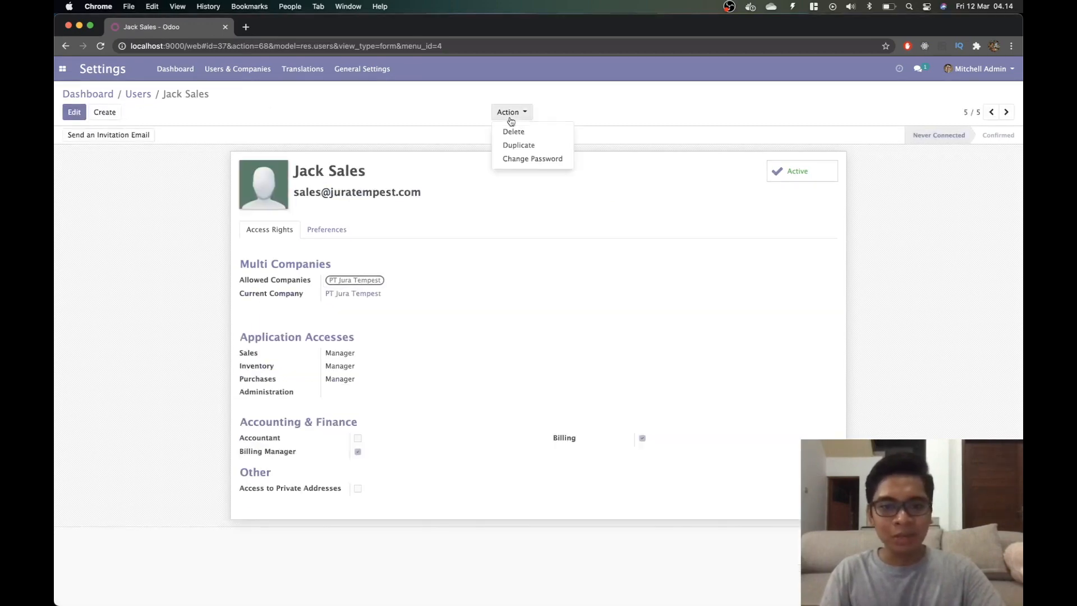
pyautogui.click(548, 157)
pyautogui.click(597, 142)
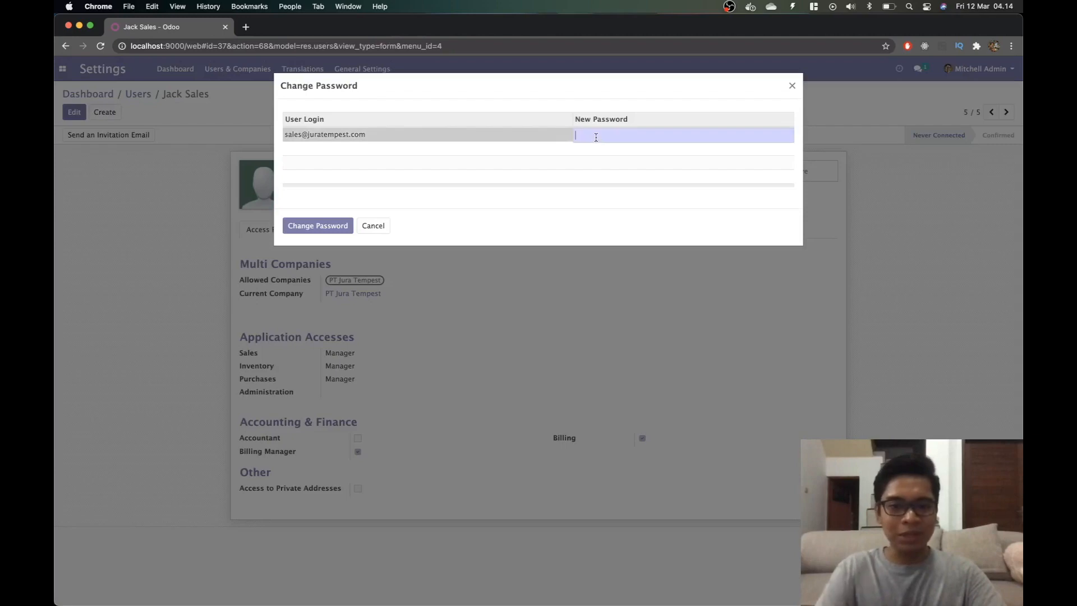
pyautogui.write('********')
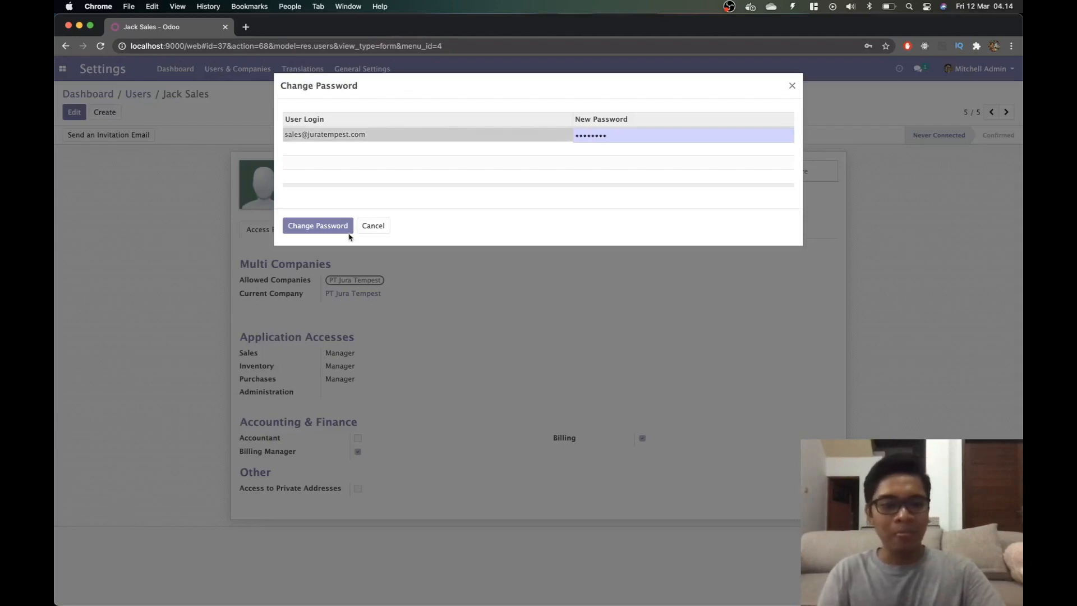
pyautogui.click(317, 225)
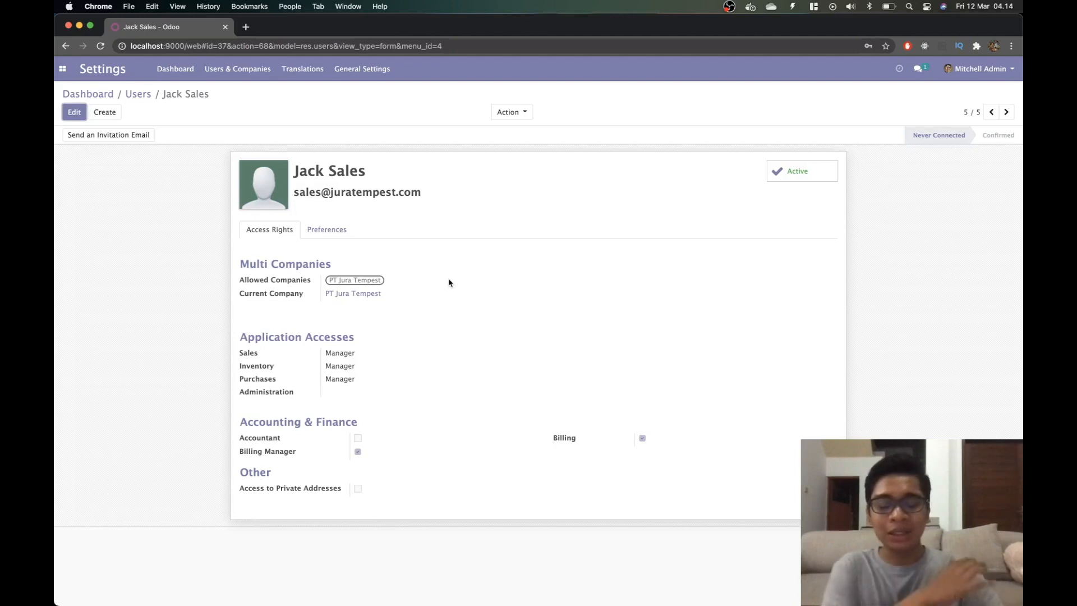
# Dismiss the account menu without signing out and bring up the apps menu.
pyautogui.click(1010, 65)
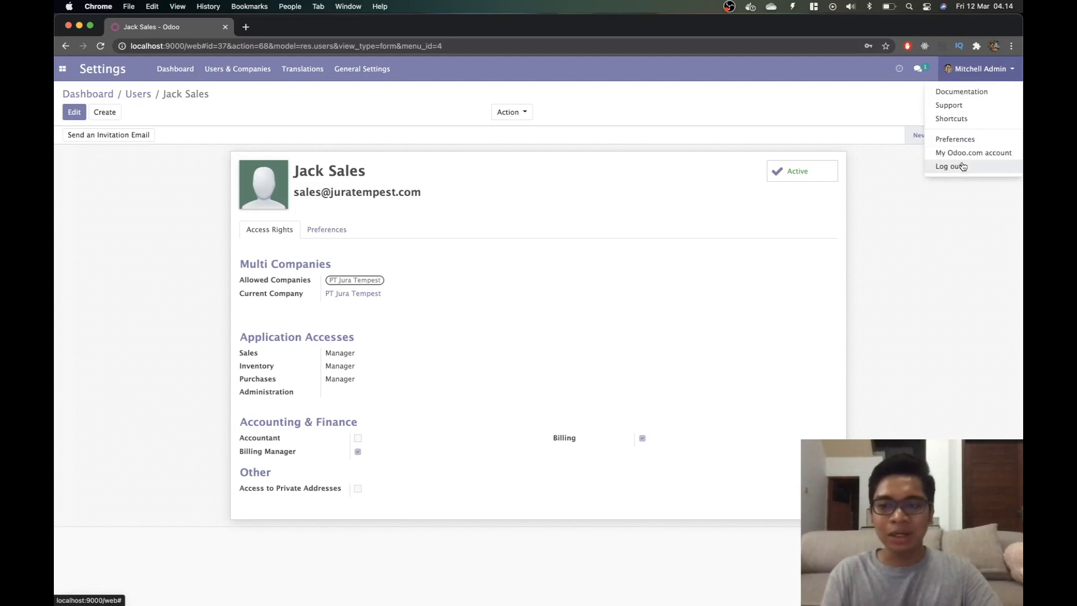
pyautogui.click(957, 192)
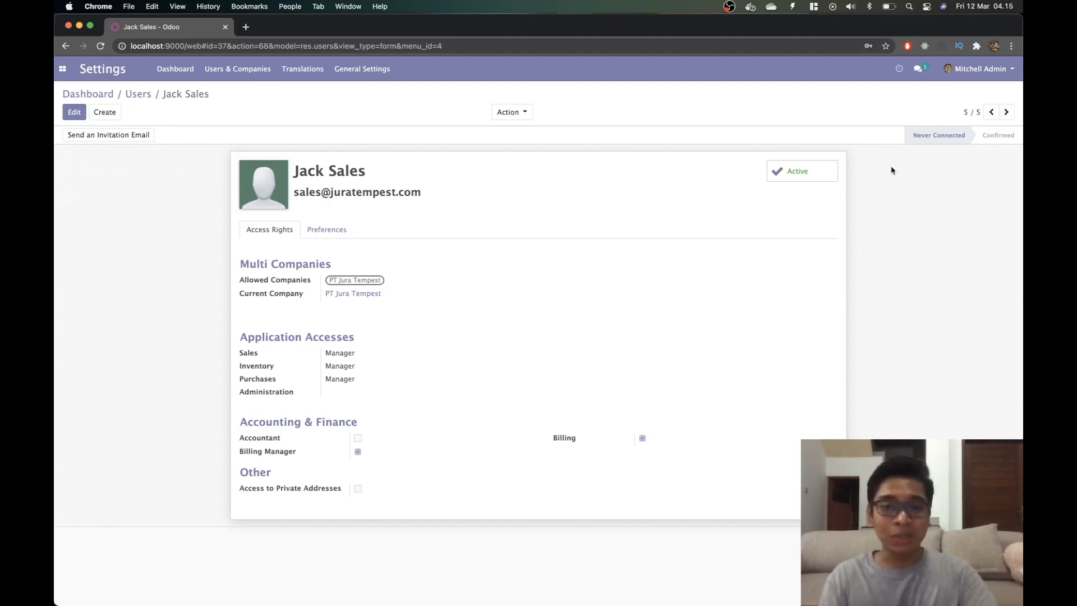
pyautogui.click(66, 66)
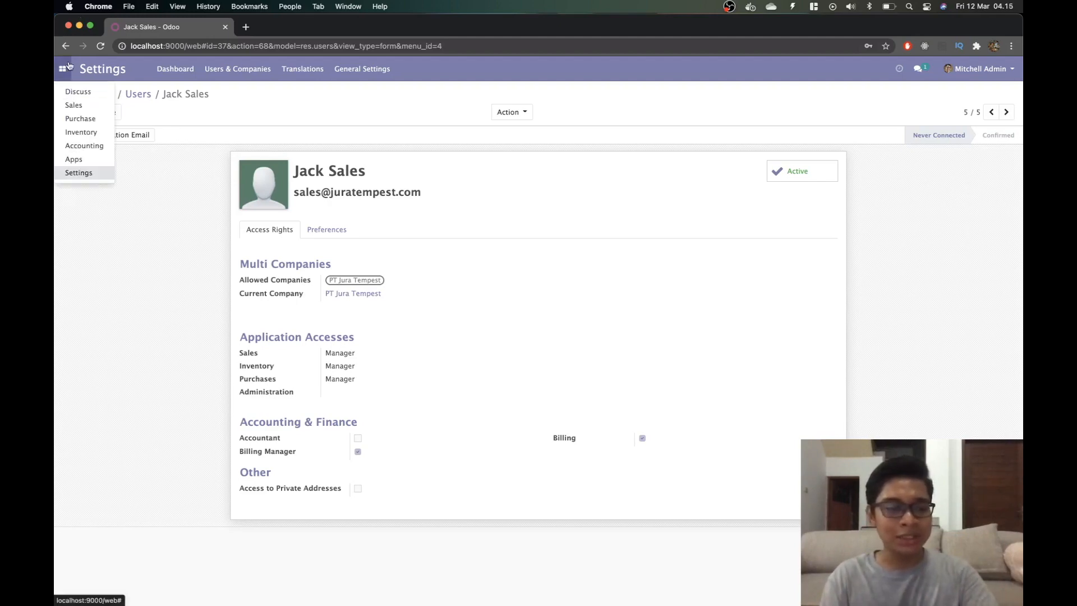
# Browse the 27-item Inventory Products list, then log out of the administrator account.
pyautogui.click(86, 132)
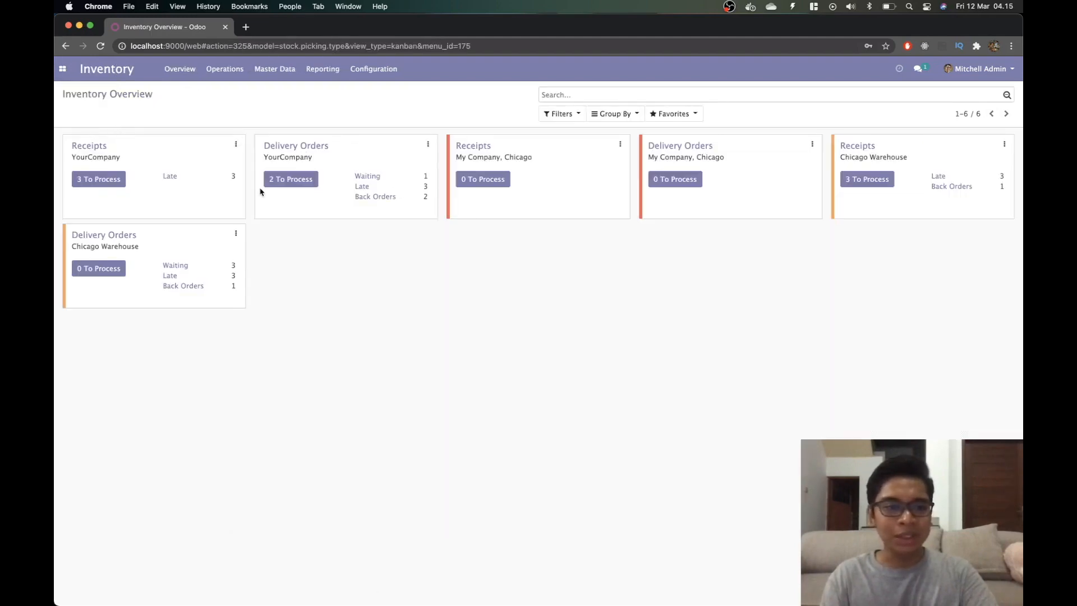
pyautogui.click(285, 69)
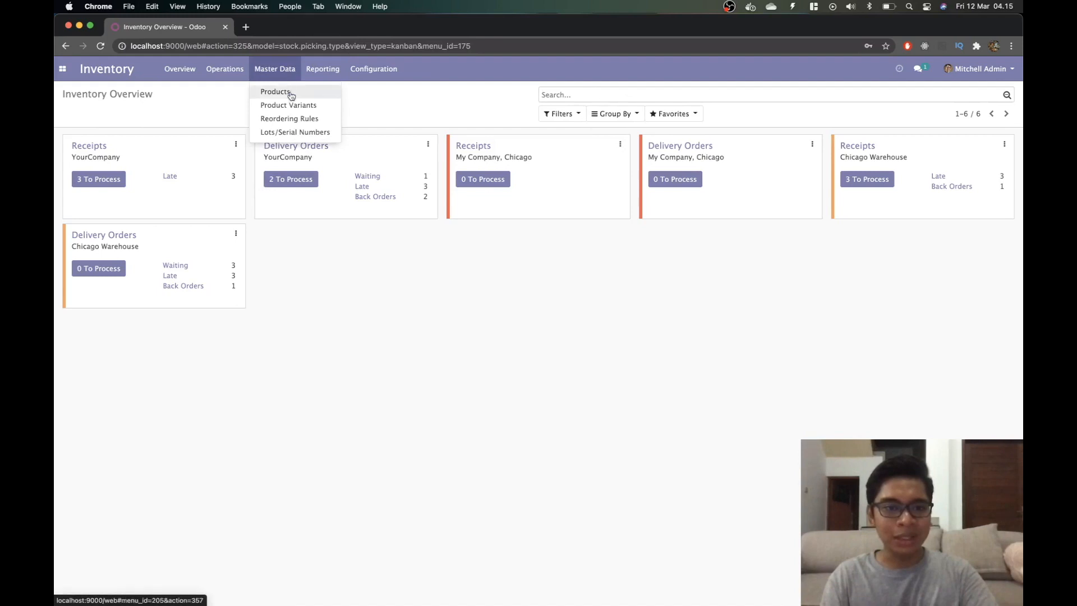
pyautogui.click(275, 92)
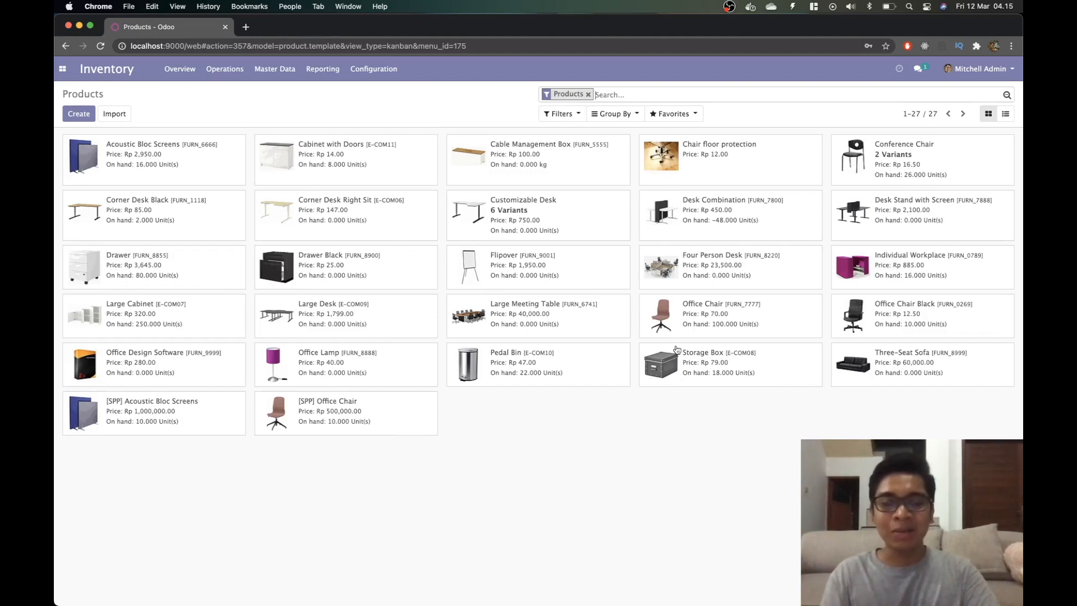
pyautogui.click(981, 70)
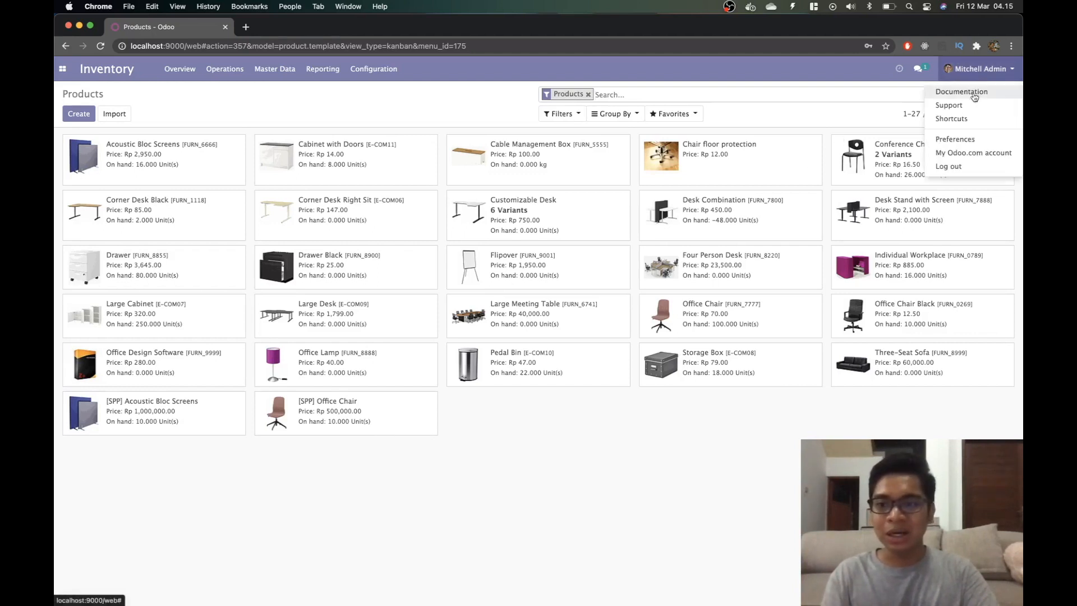
pyautogui.click(958, 168)
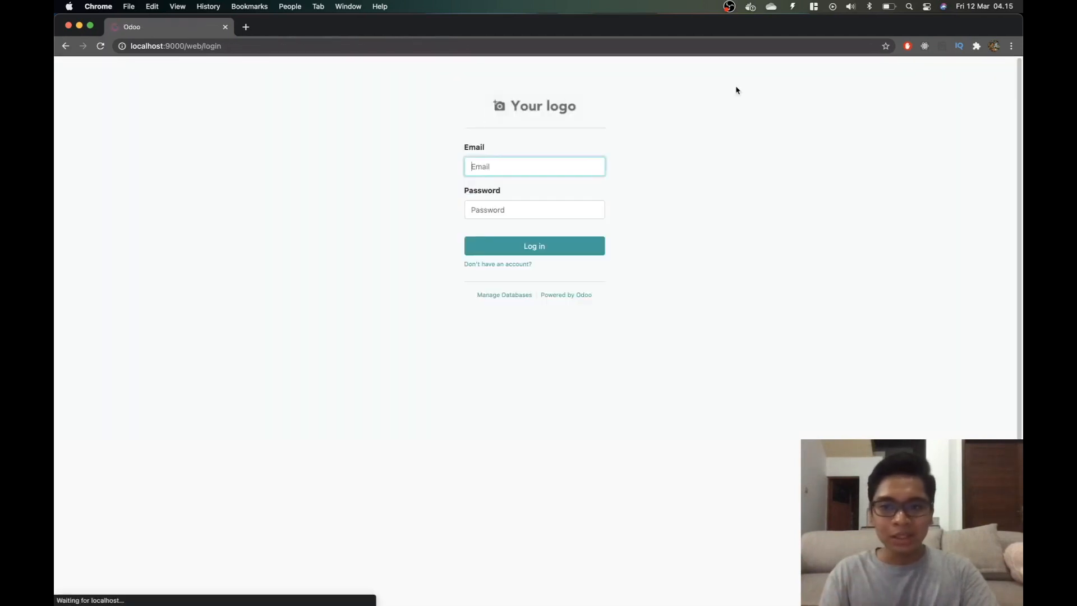
pyautogui.write('sales')
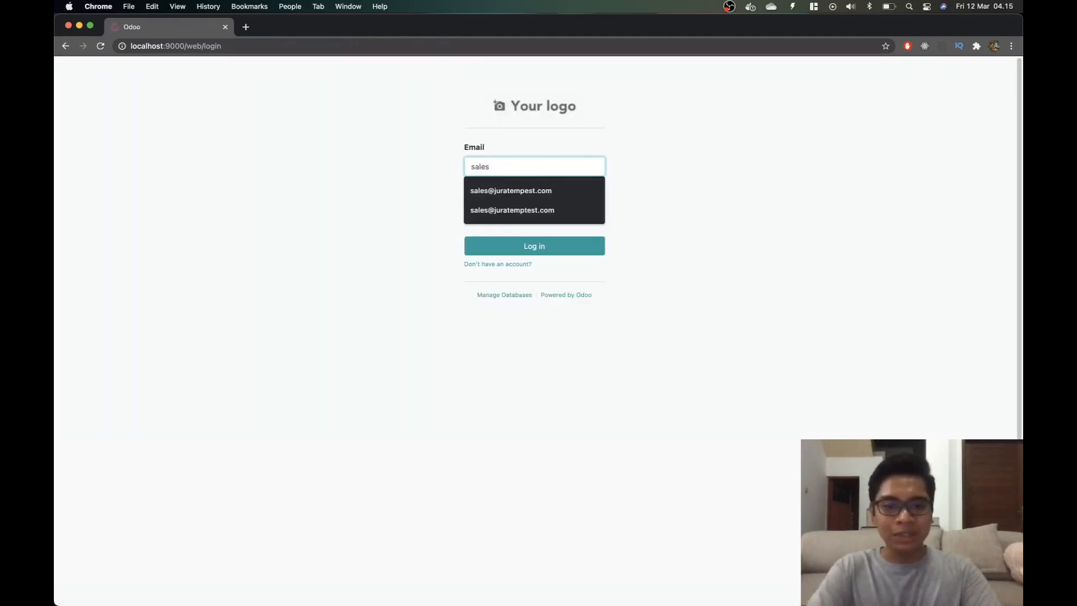
pyautogui.press('Down')
pyautogui.press('Tab')
pyautogui.write('•••')
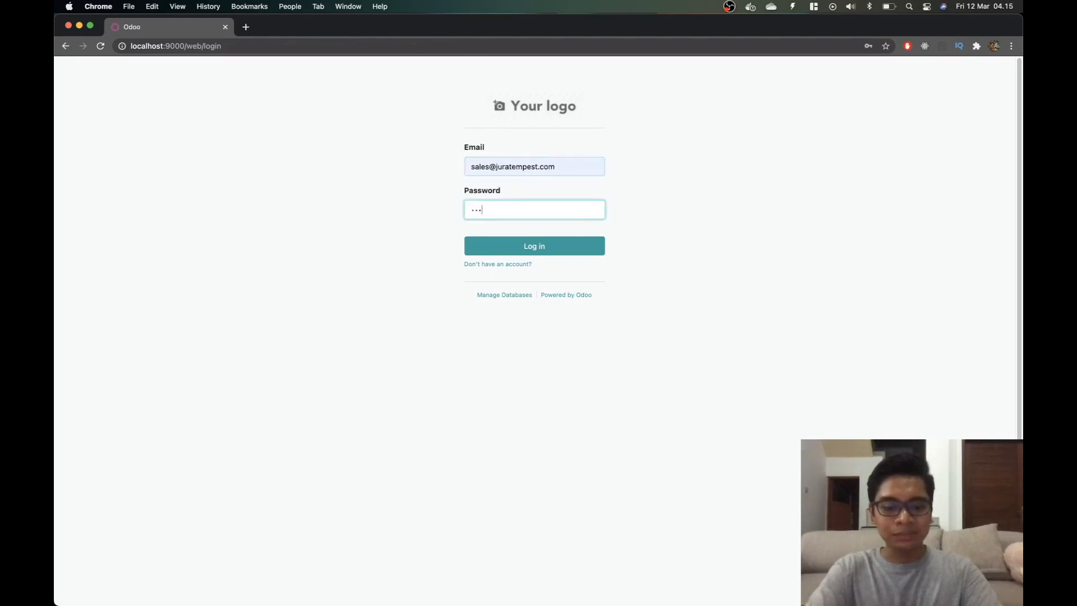
pyautogui.press('Return')
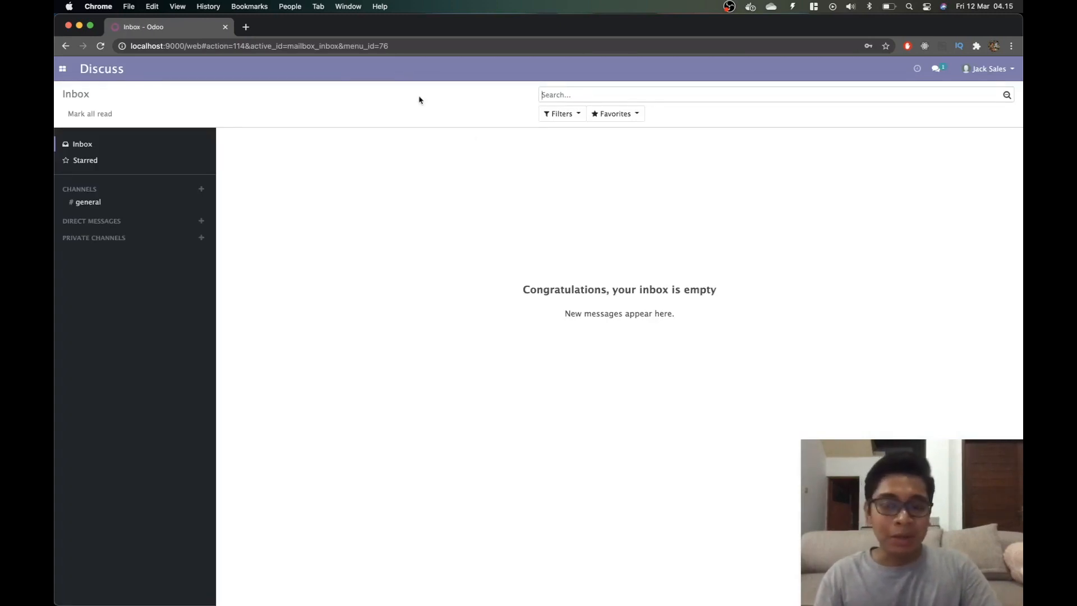
pyautogui.click(63, 69)
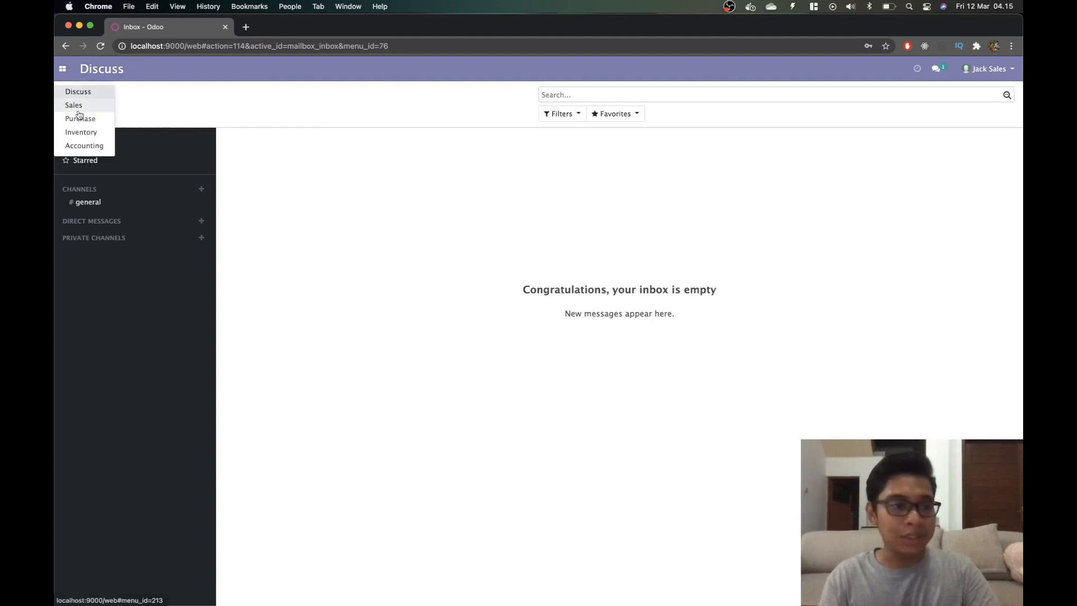
pyautogui.click(997, 72)
pyautogui.click(965, 166)
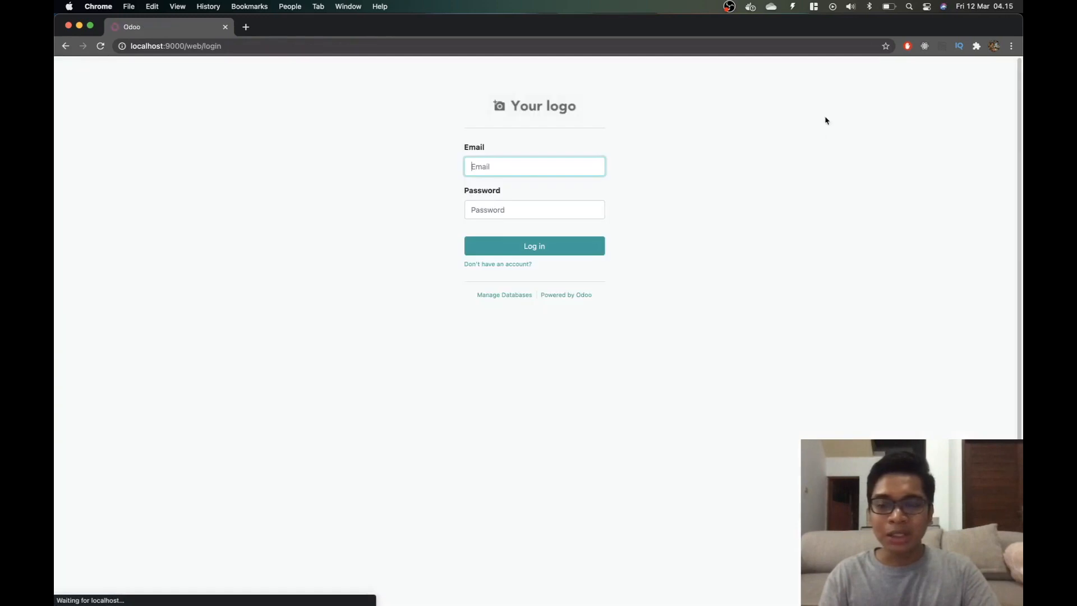
# Sign in as administrator and open the sales user's record in Settings > Users.
pyautogui.write('admin')
pyautogui.click(545, 208)
pyautogui.write('admin')
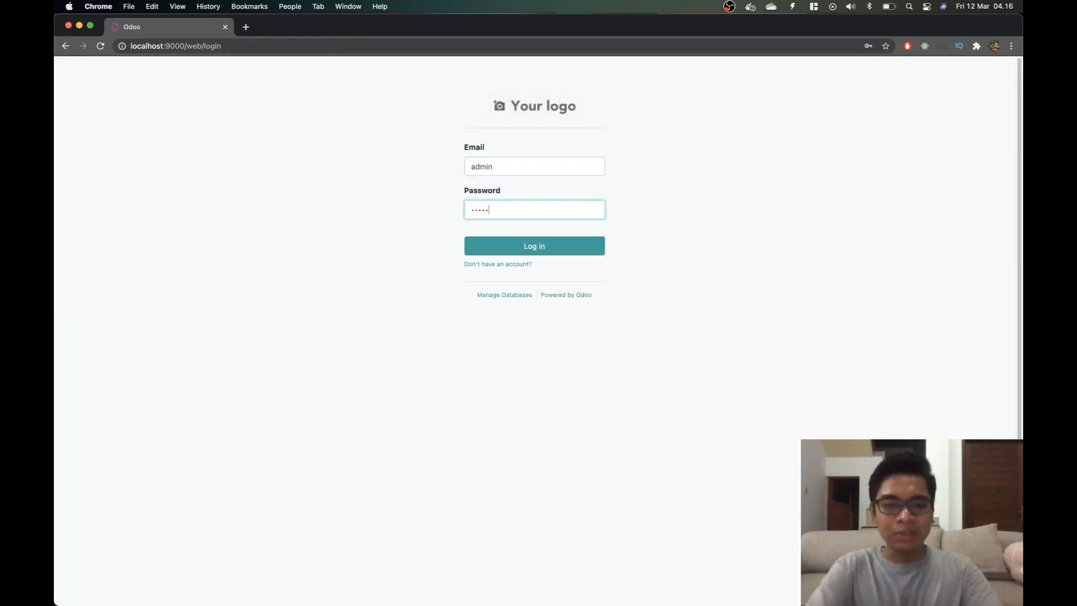
pyautogui.press('Return')
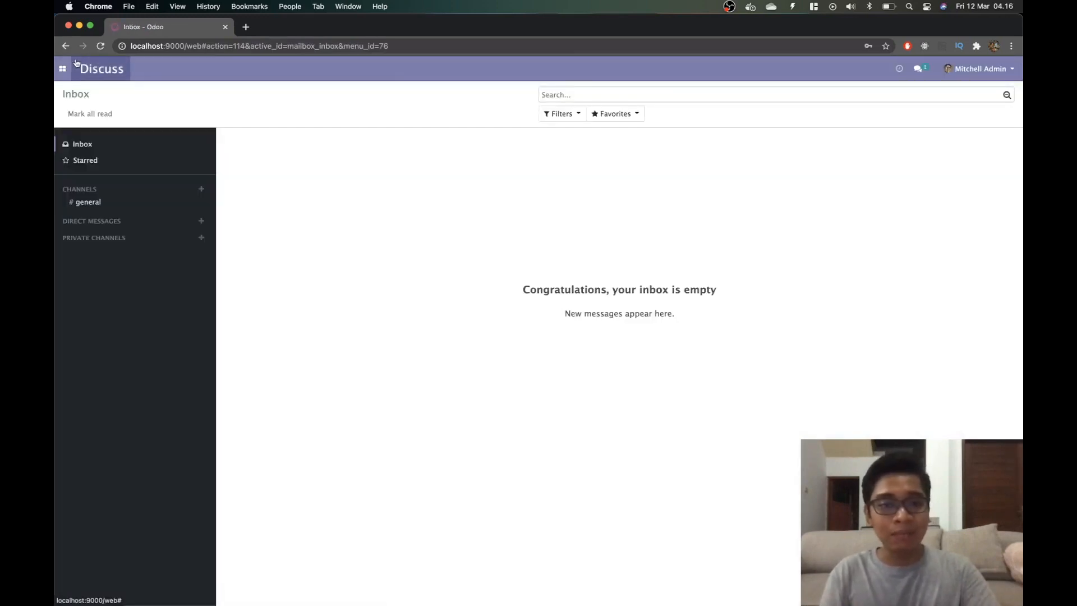
pyautogui.click(62, 68)
pyautogui.click(85, 173)
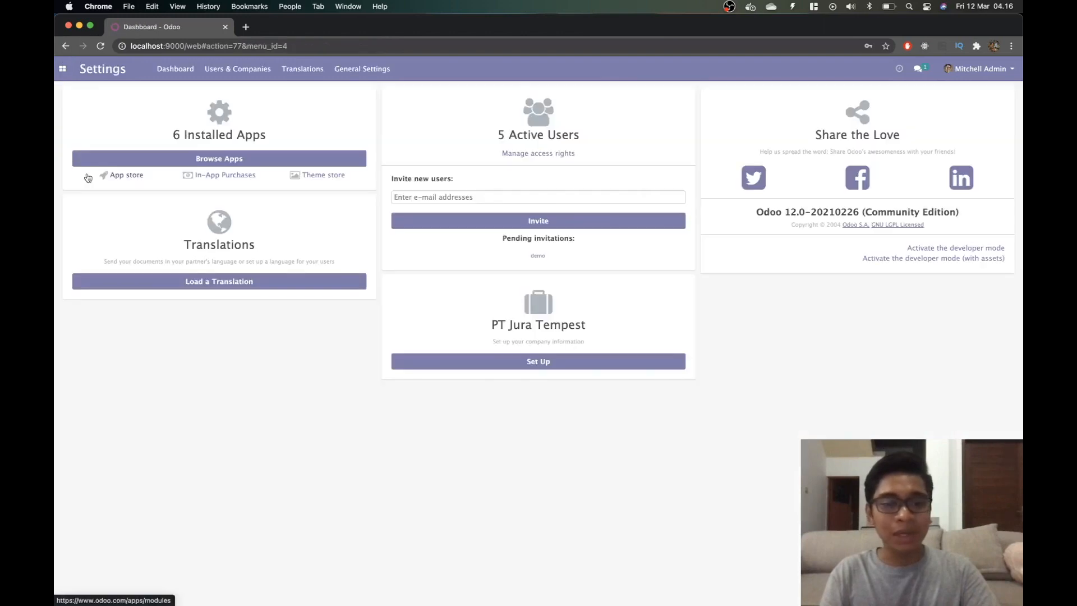
pyautogui.click(534, 160)
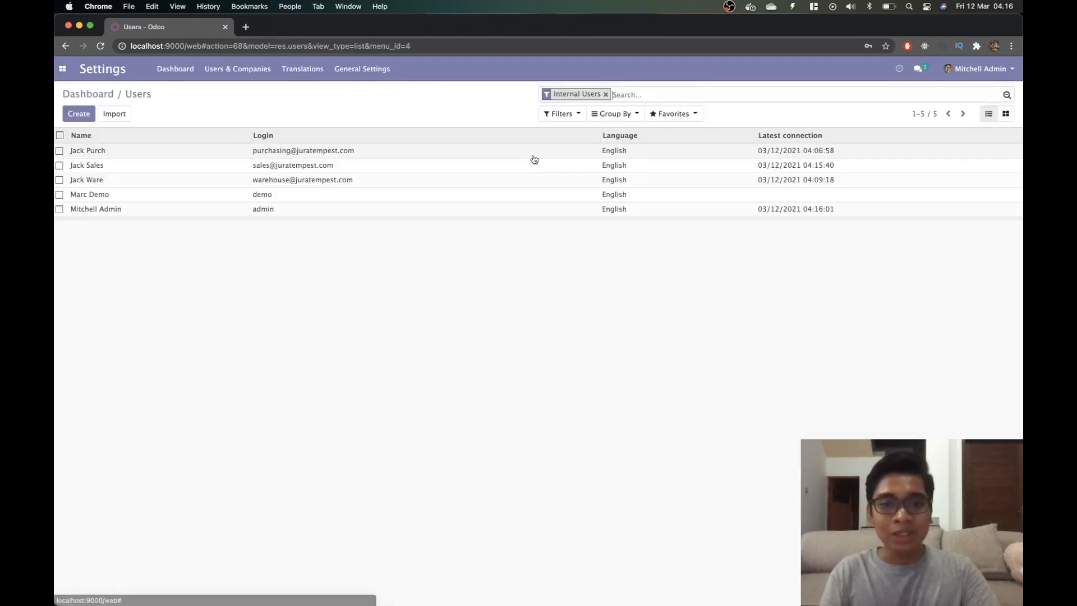
pyautogui.click(133, 167)
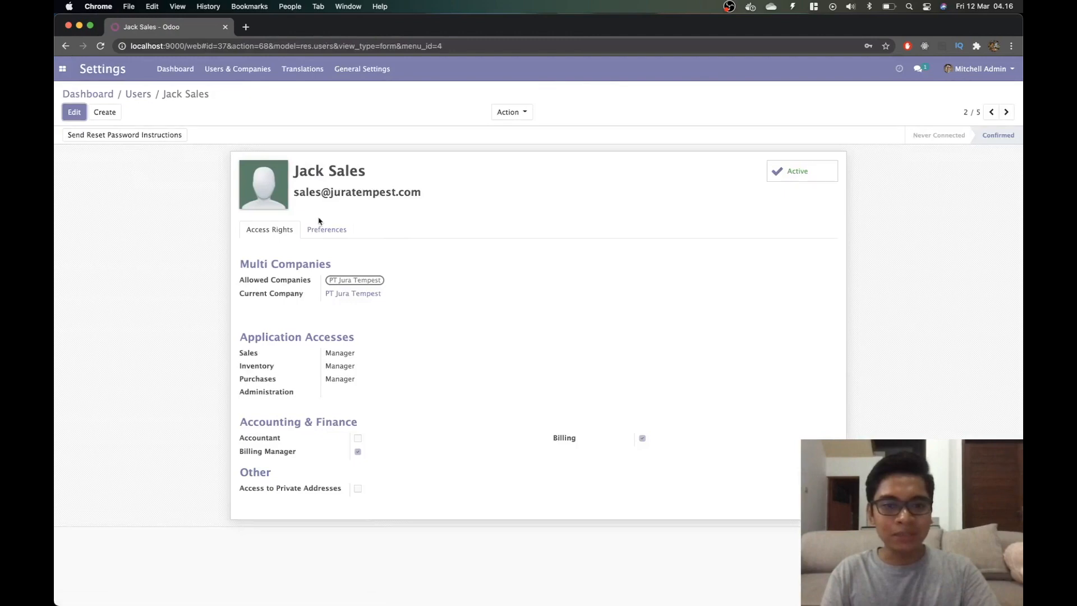
# Clear the user's Inventory and Purchases access, keeping Sales Manager only, and save.
pyautogui.click(75, 112)
pyautogui.click(353, 398)
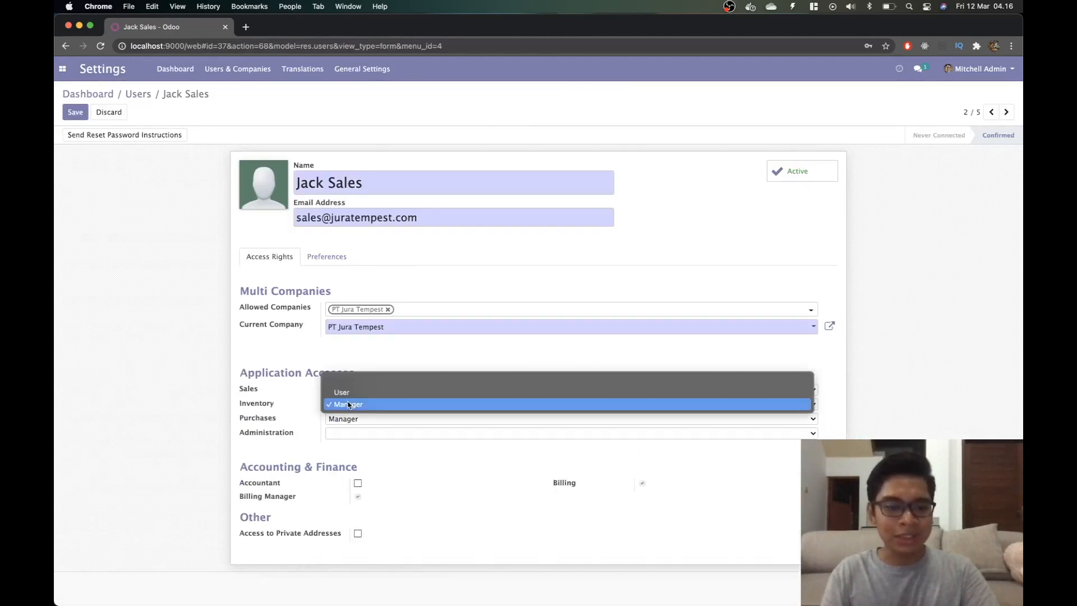
pyautogui.click(341, 380)
pyautogui.click(351, 418)
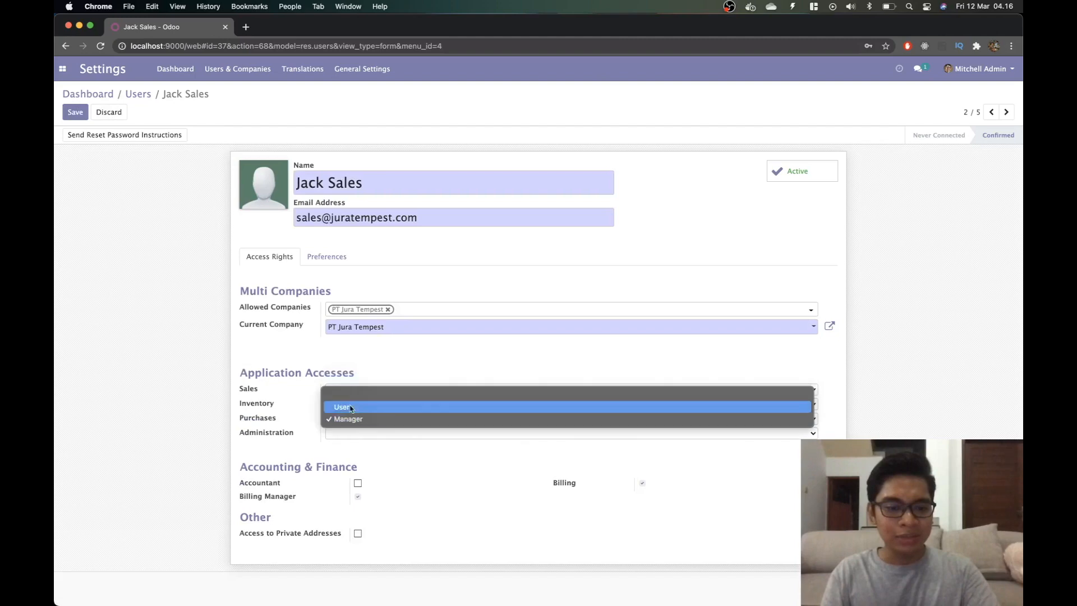
pyautogui.click(350, 392)
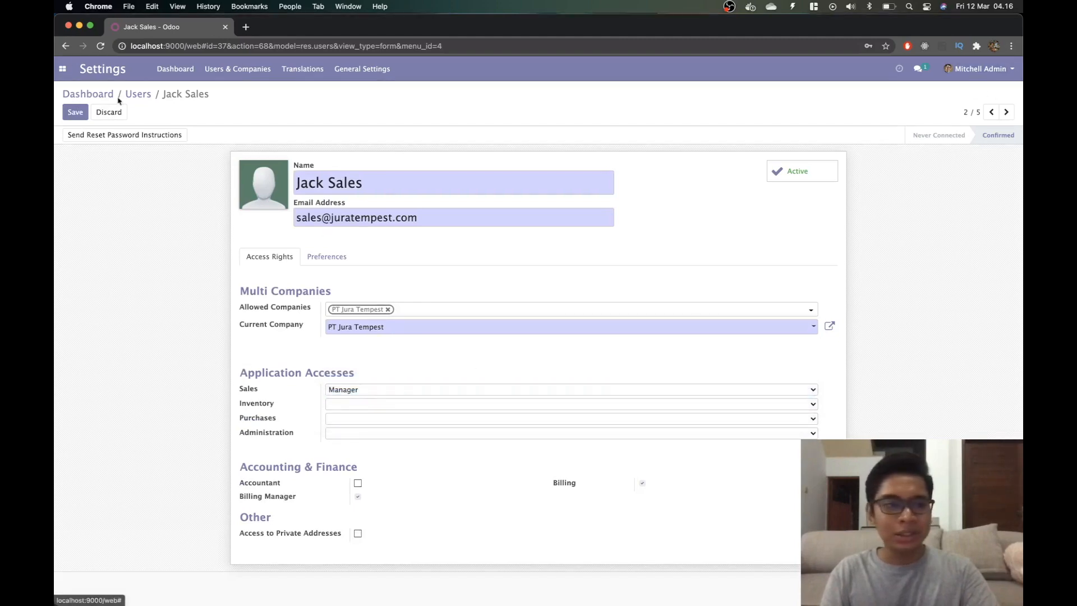
pyautogui.click(80, 112)
pyautogui.click(966, 72)
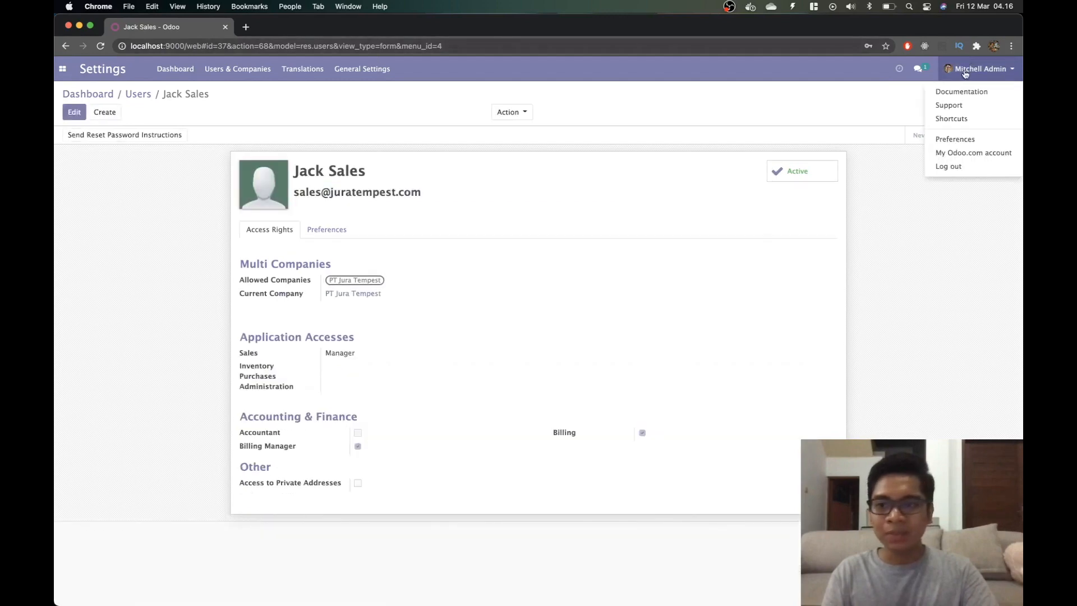
# Log out of the administrator account.
pyautogui.click(966, 177)
pyautogui.click(979, 68)
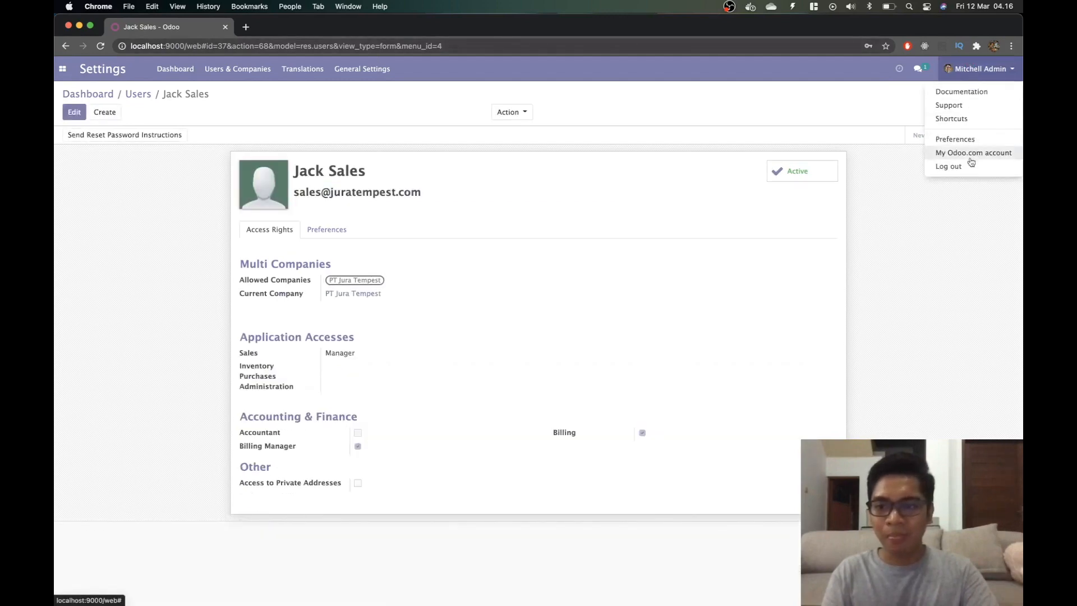
pyautogui.click(966, 170)
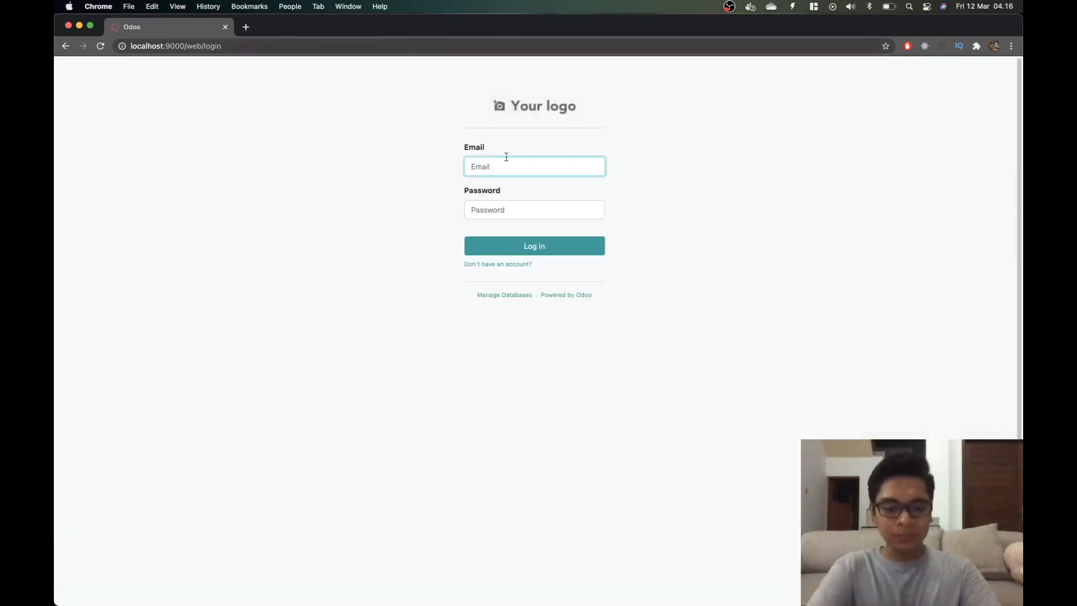
# Log in with the sales user's credentials and open the Sales quotations list.
pyautogui.write('sale')
pyautogui.press('Down')
pyautogui.press('Tab')
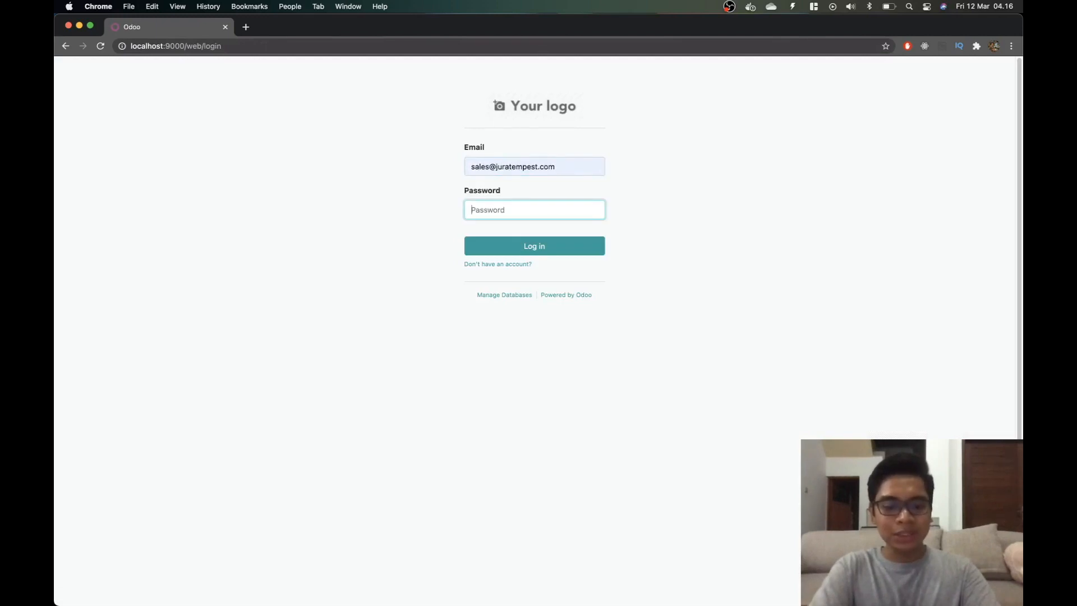
pyautogui.write('••••••••')
pyautogui.press('Return')
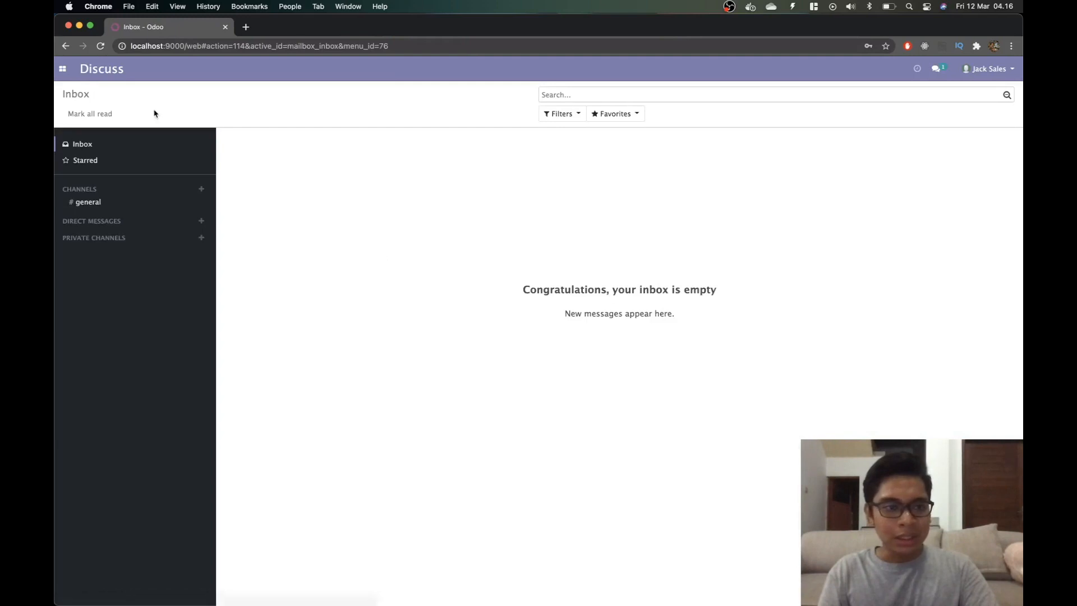
pyautogui.click(61, 71)
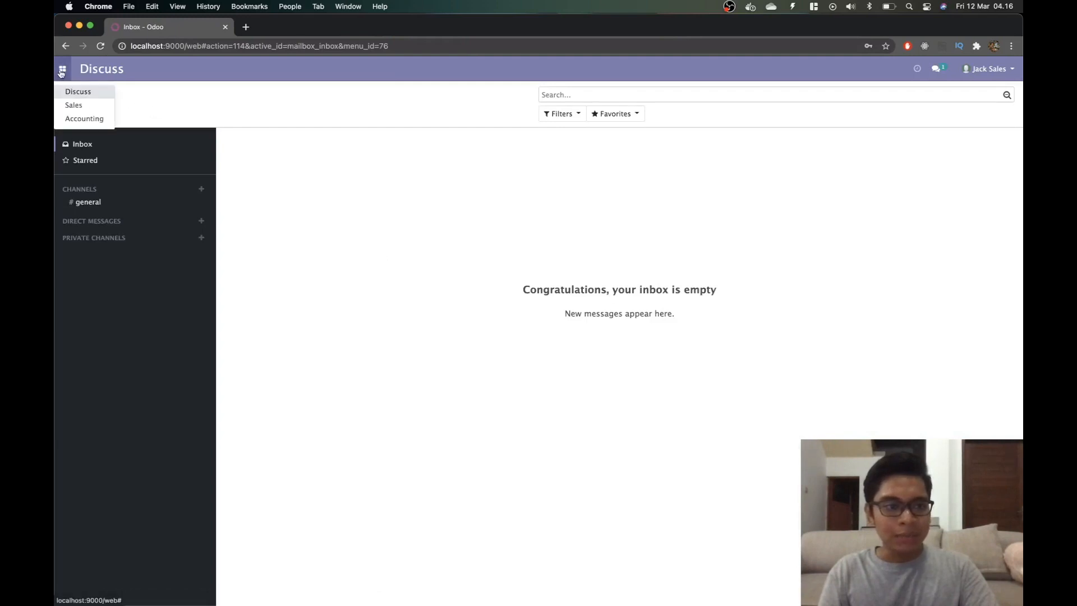
pyautogui.click(71, 105)
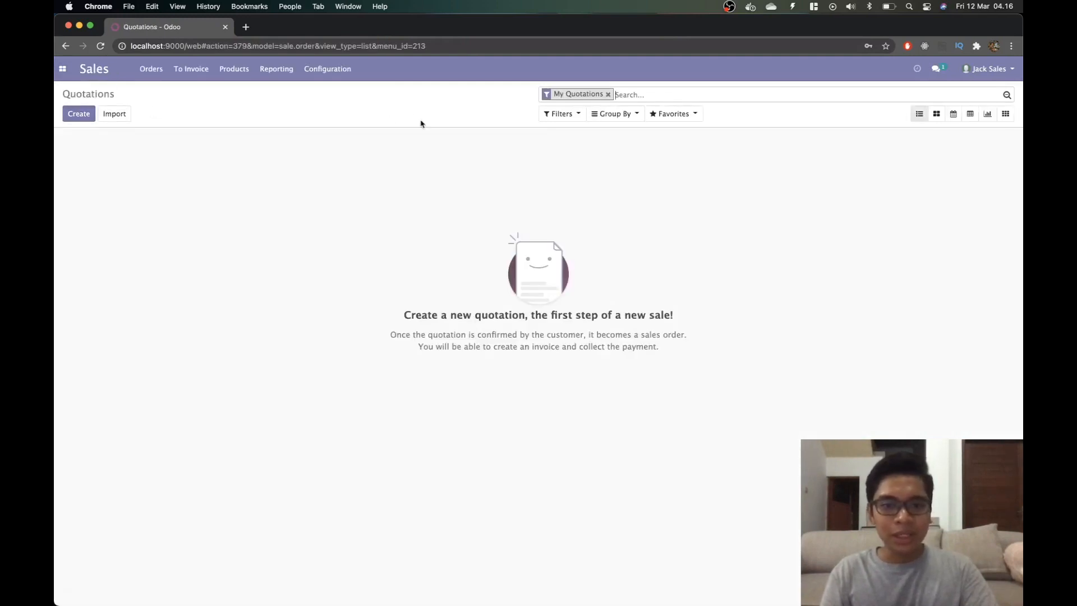
pyautogui.click(82, 116)
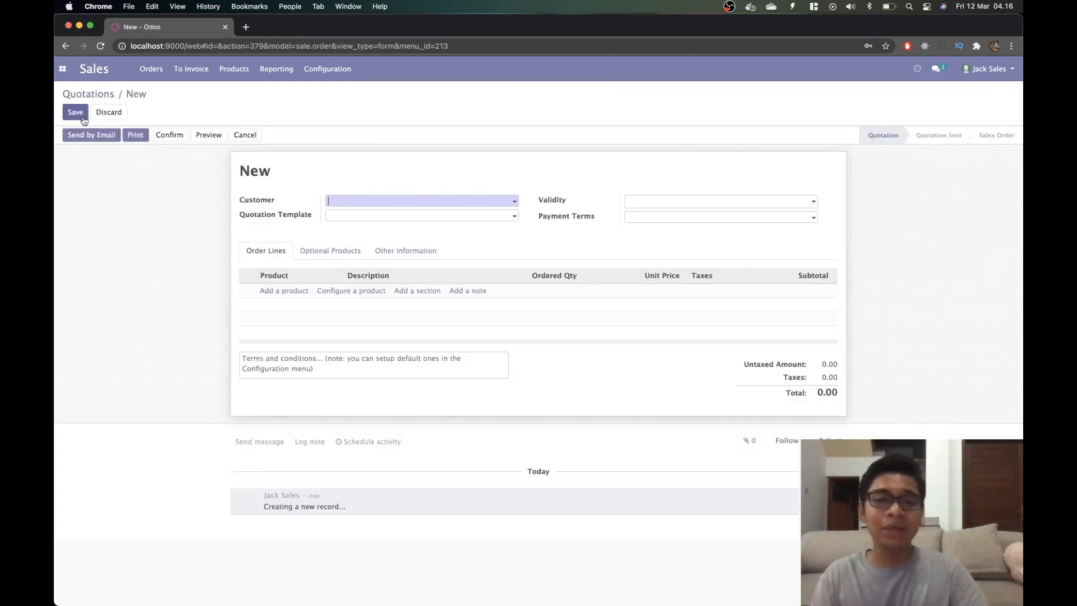
pyautogui.click(404, 202)
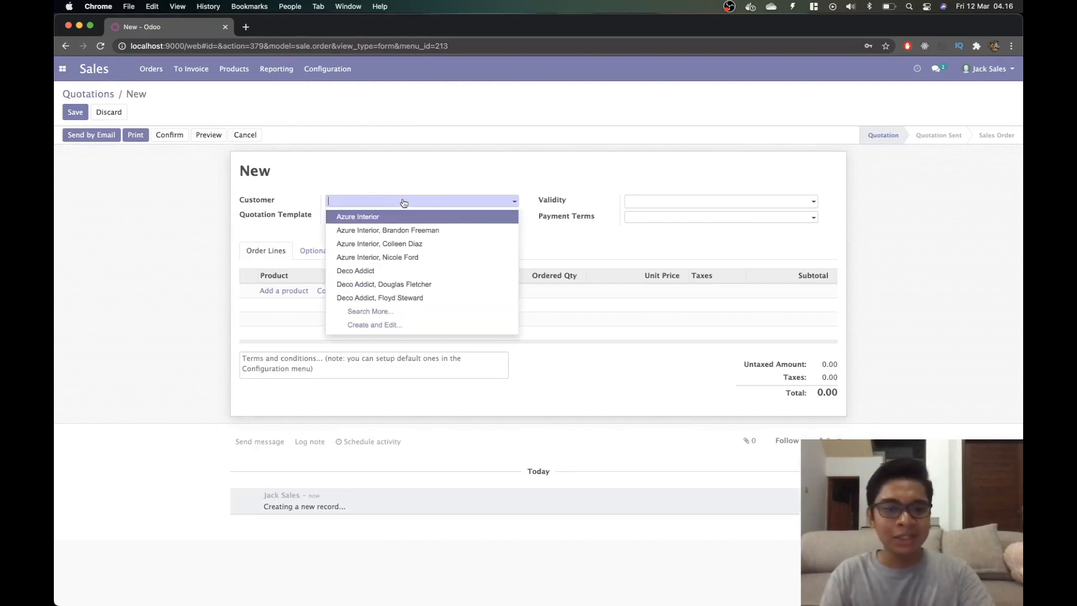
pyautogui.click(385, 326)
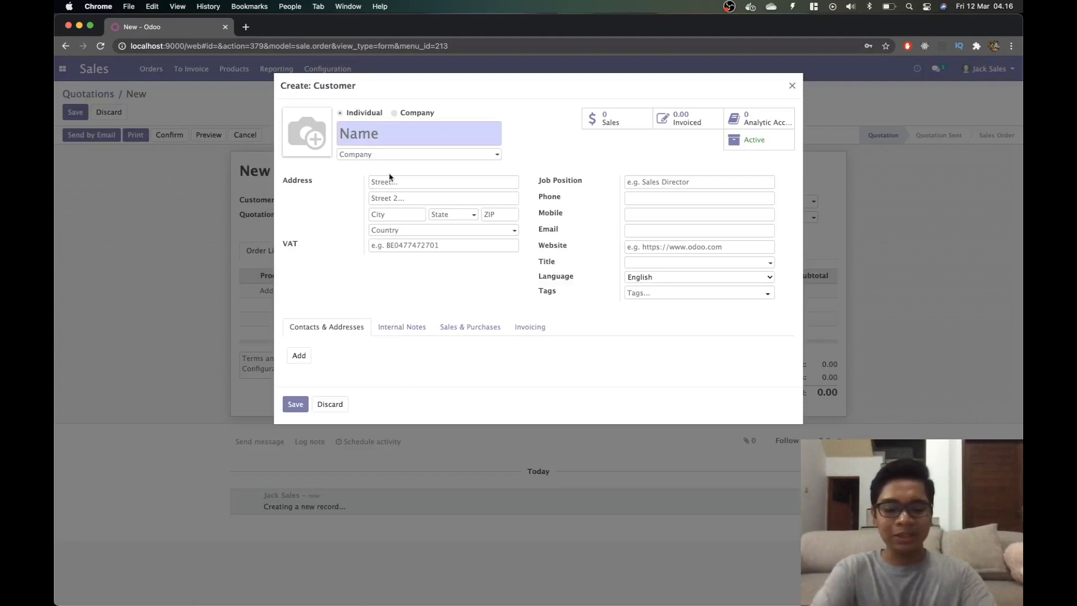
pyautogui.write('PT KITA')
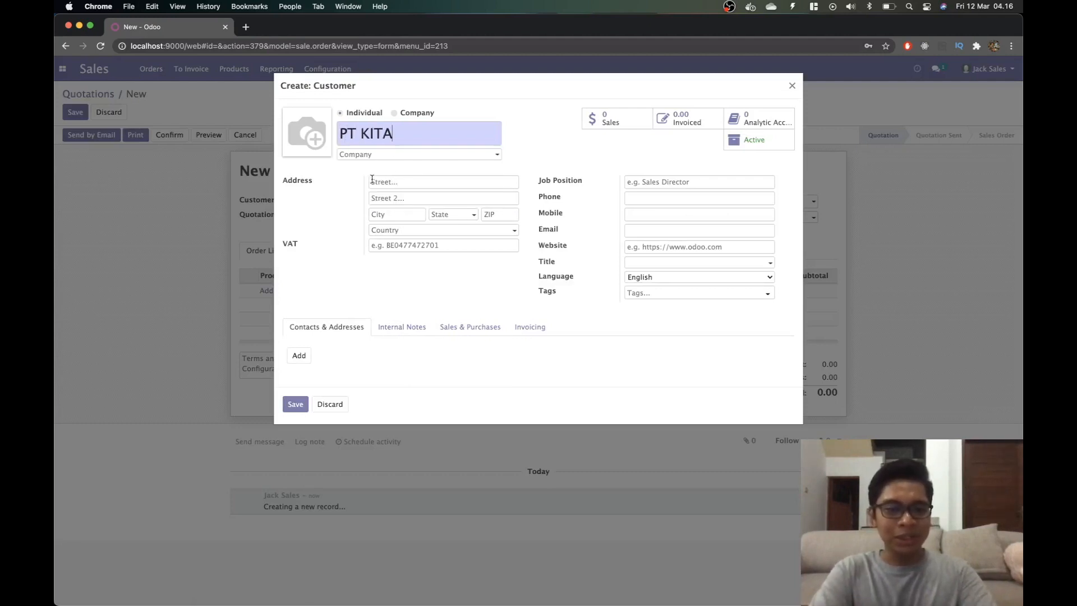
pyautogui.click(406, 181)
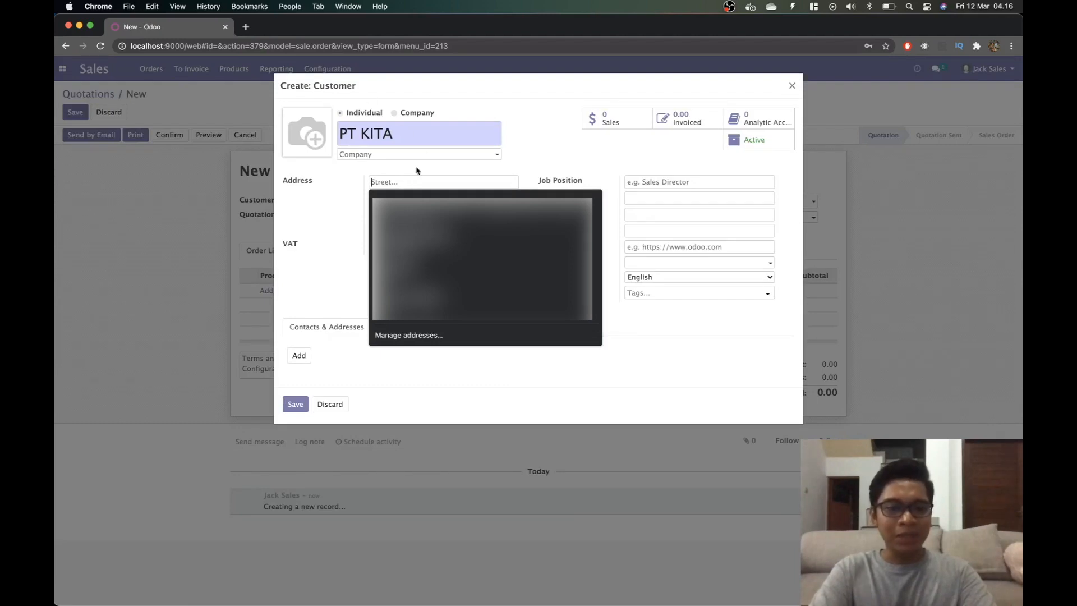
pyautogui.click(406, 114)
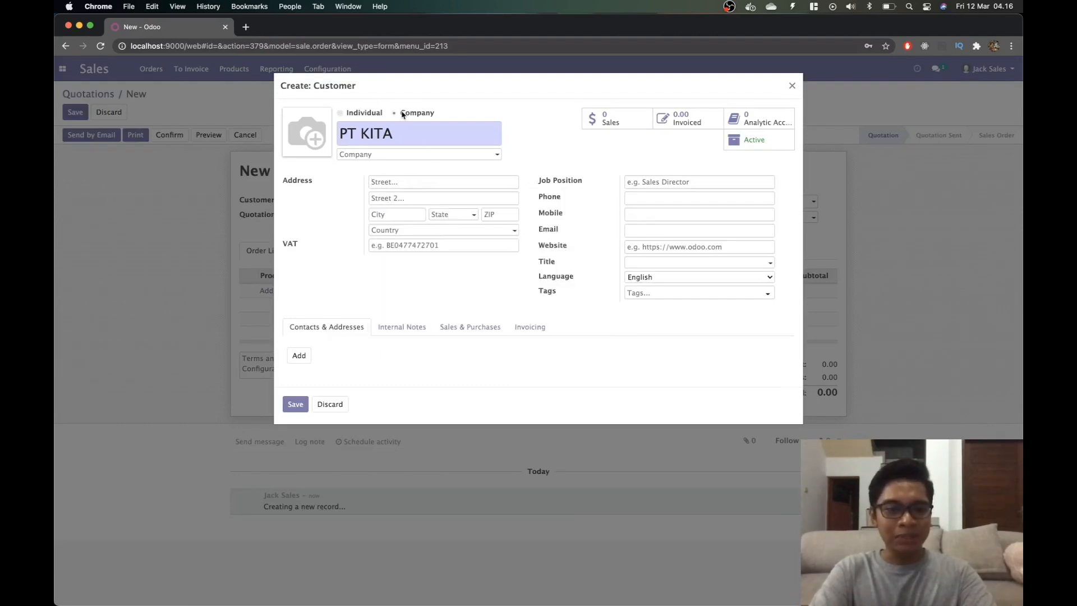
pyautogui.click(402, 188)
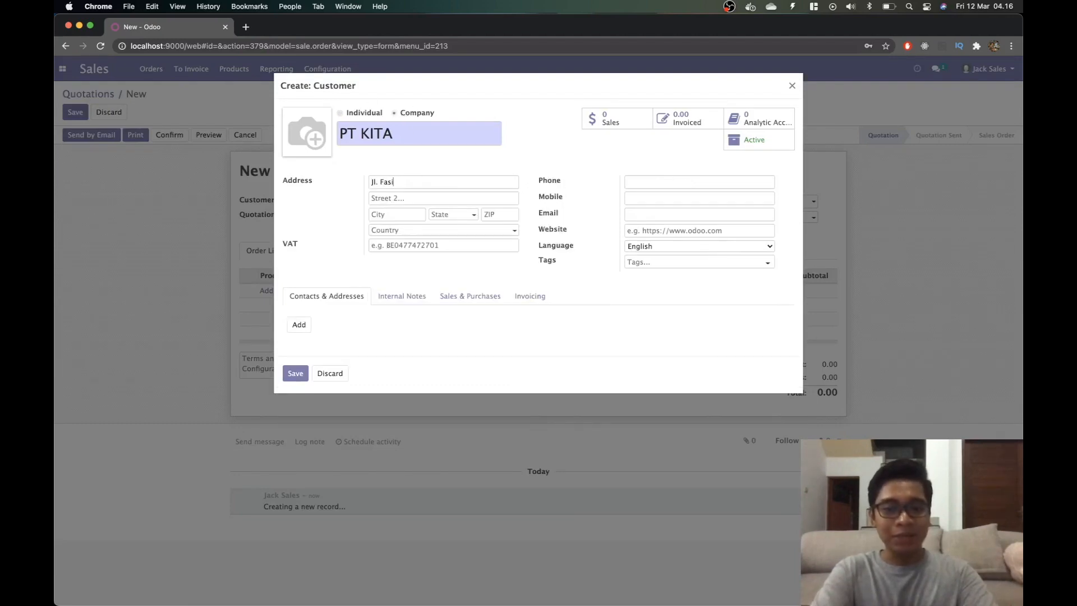
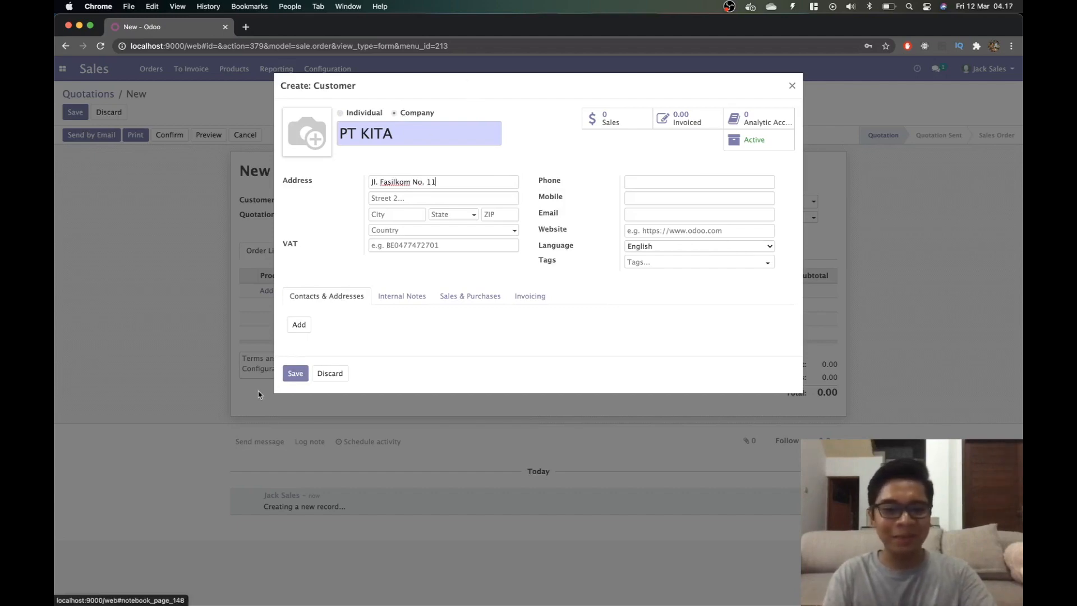
pyautogui.click(295, 373)
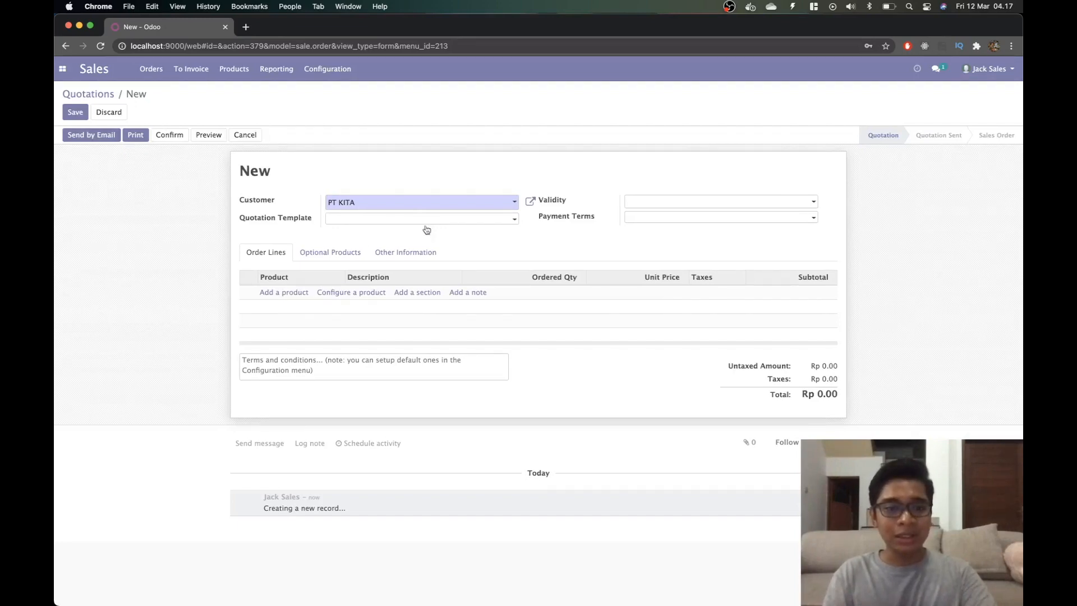
# Add a line of 8 [SPP] Acoustic Bloc Screens to the quotation.
pyautogui.click(294, 297)
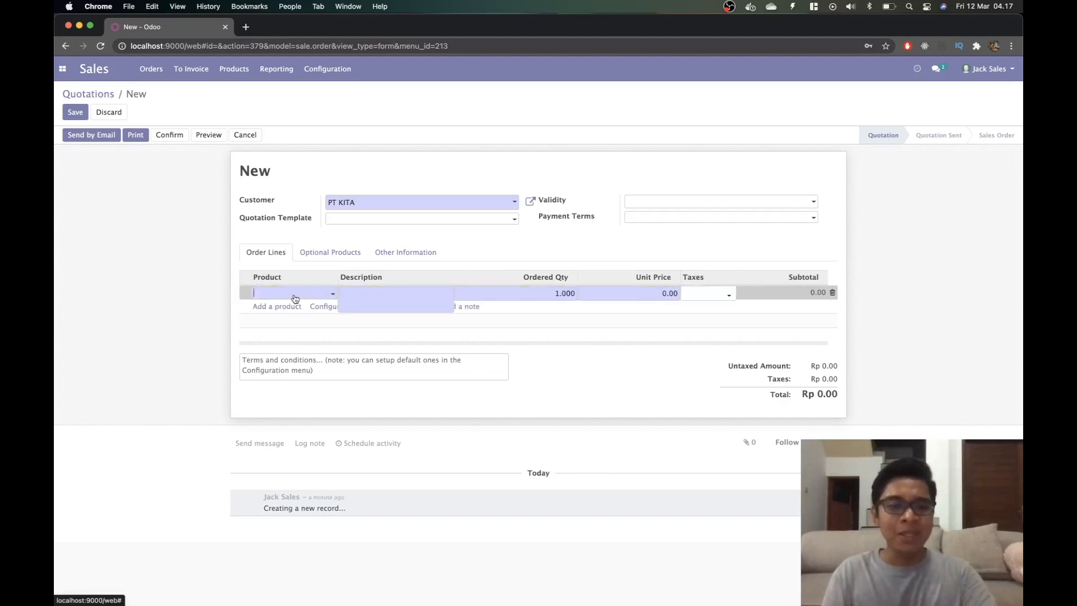
pyautogui.write('[SS')
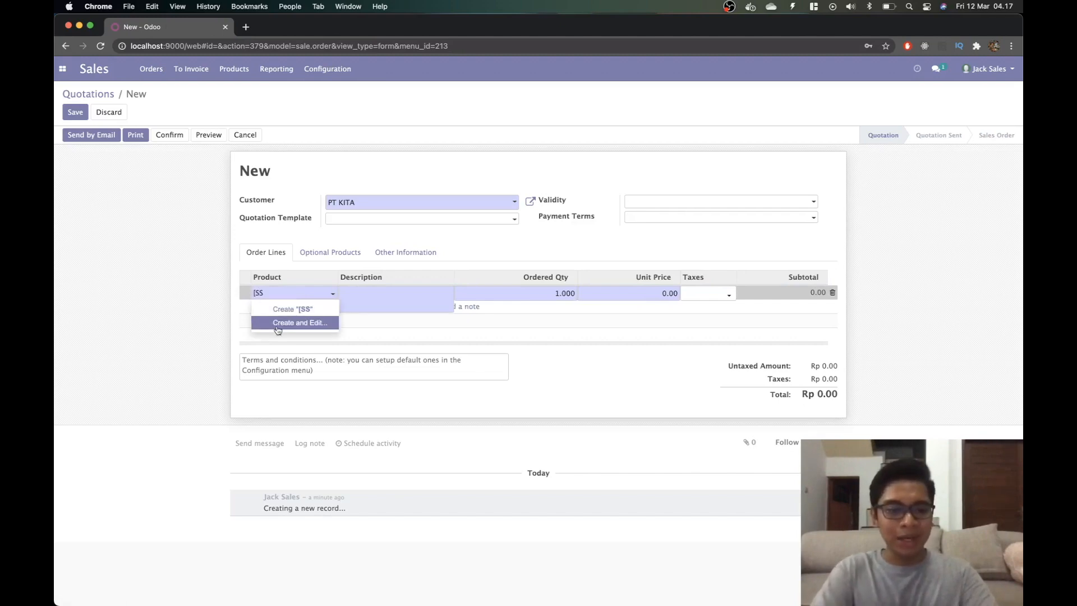
pyautogui.press('BackSpace')
pyautogui.press('BackSpace')
pyautogui.write('S')
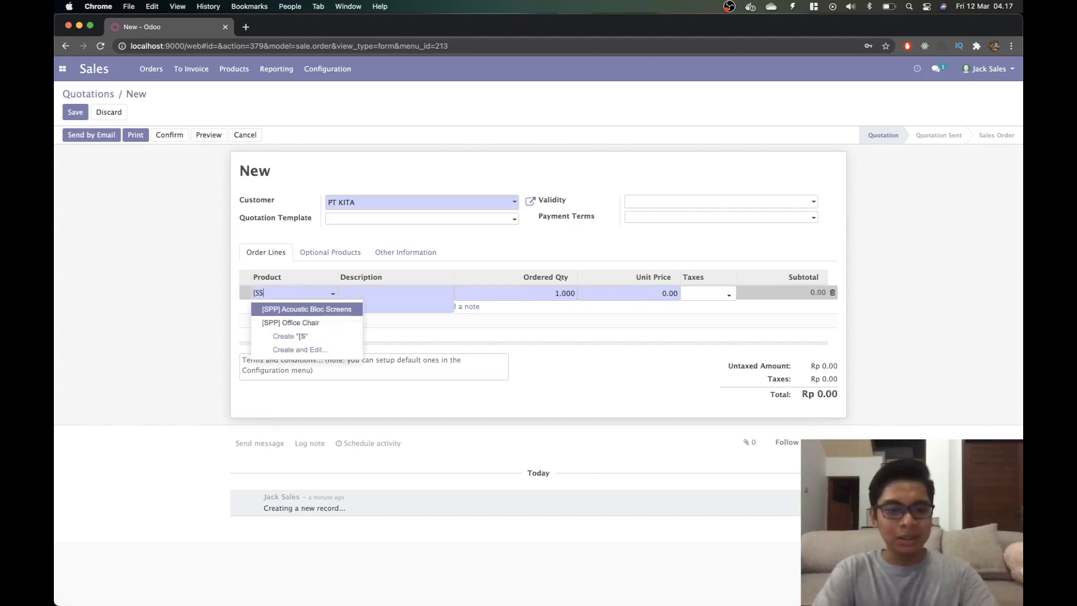
pyautogui.press('BackSpace')
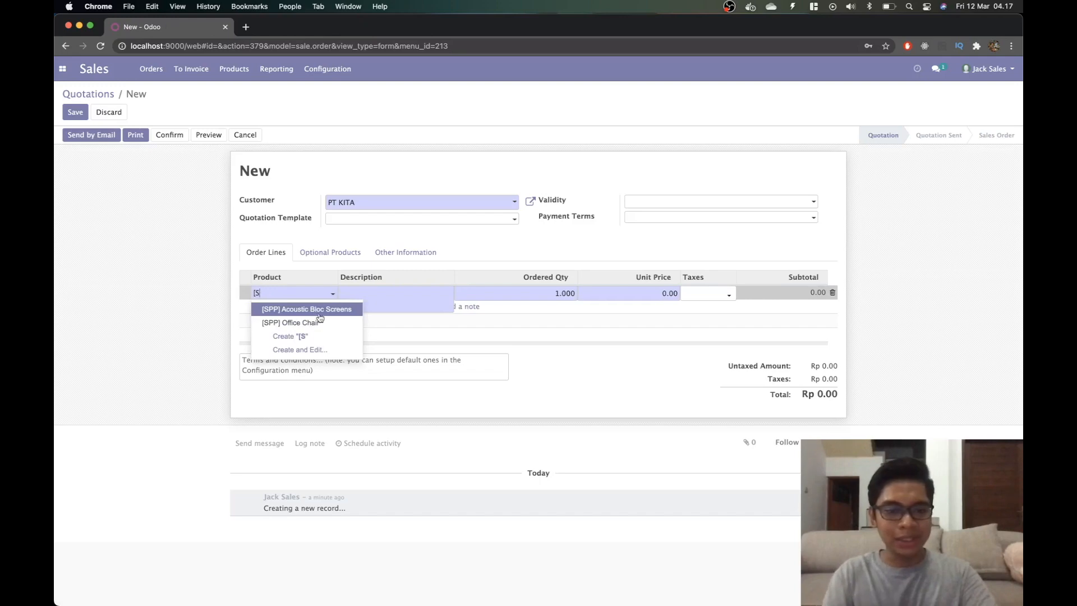
pyautogui.click(320, 315)
pyautogui.click(549, 295)
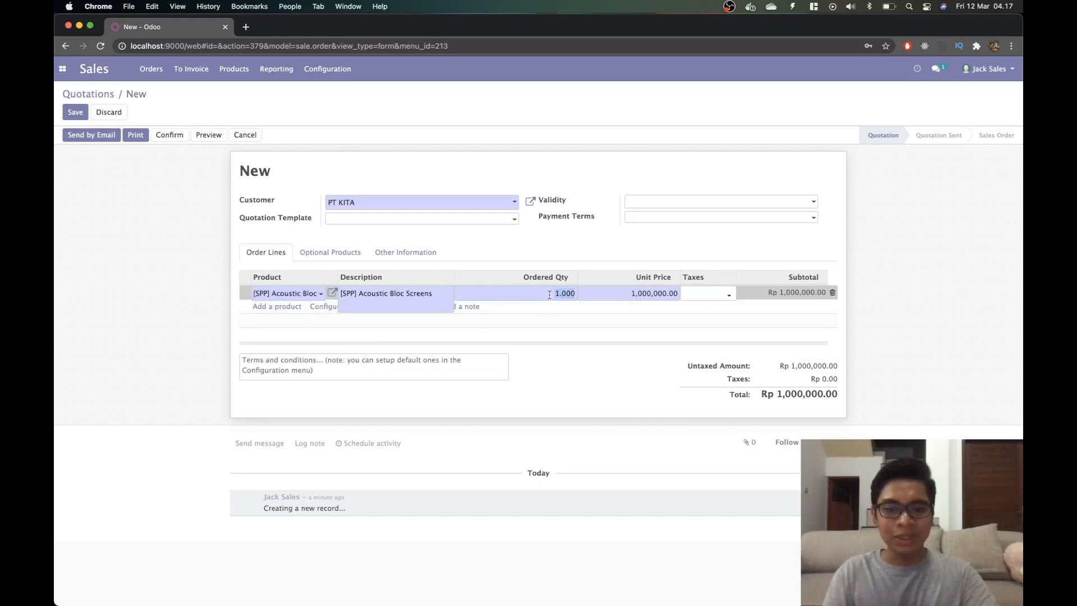
pyautogui.write('8')
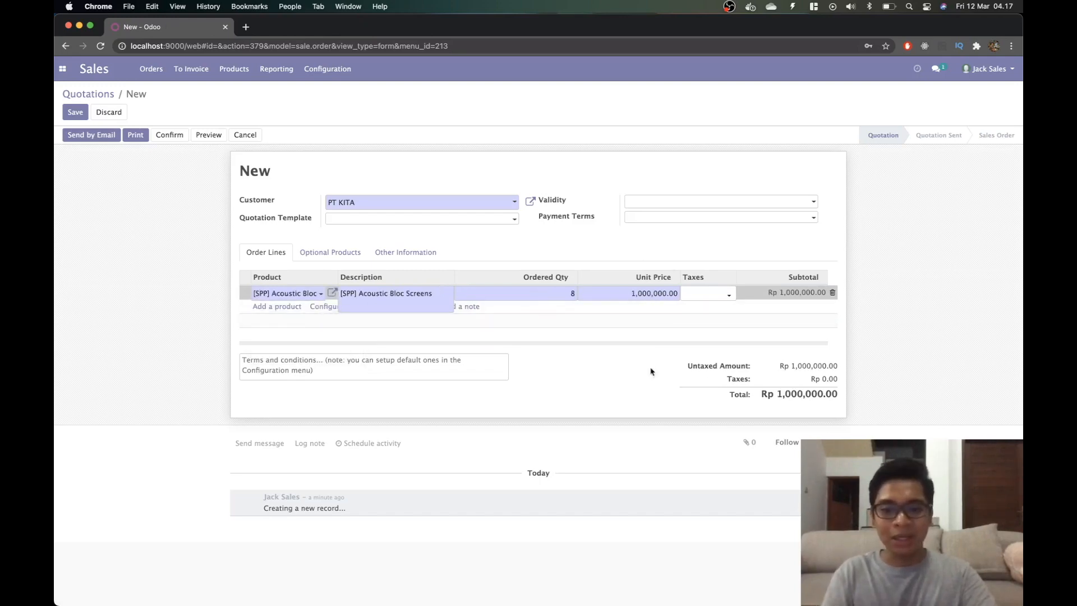
pyautogui.click(144, 372)
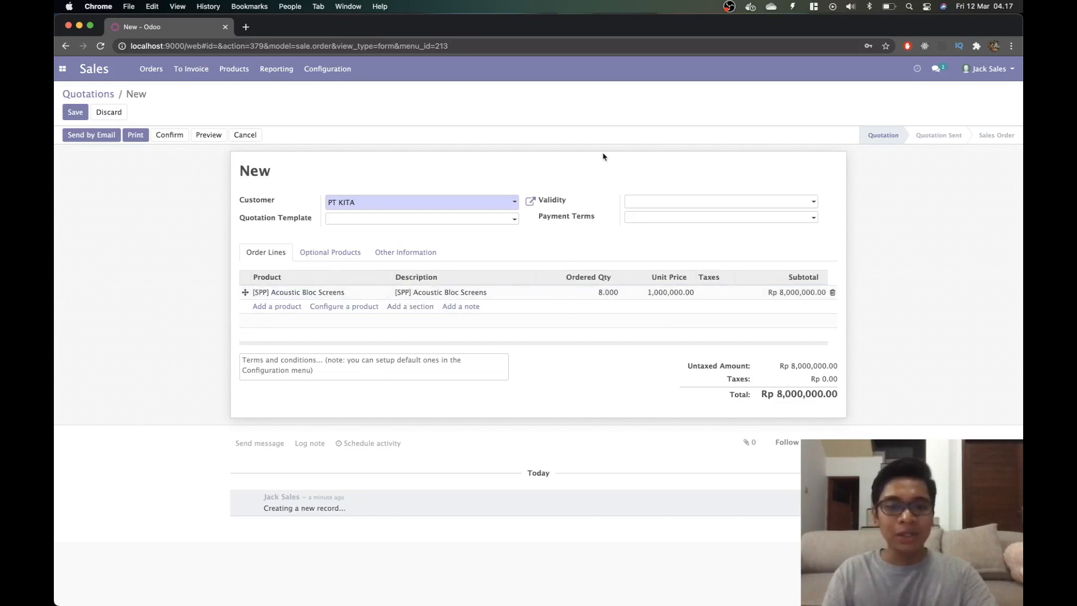
# Check the validity date and payment terms, leaving both empty.
pyautogui.click(672, 202)
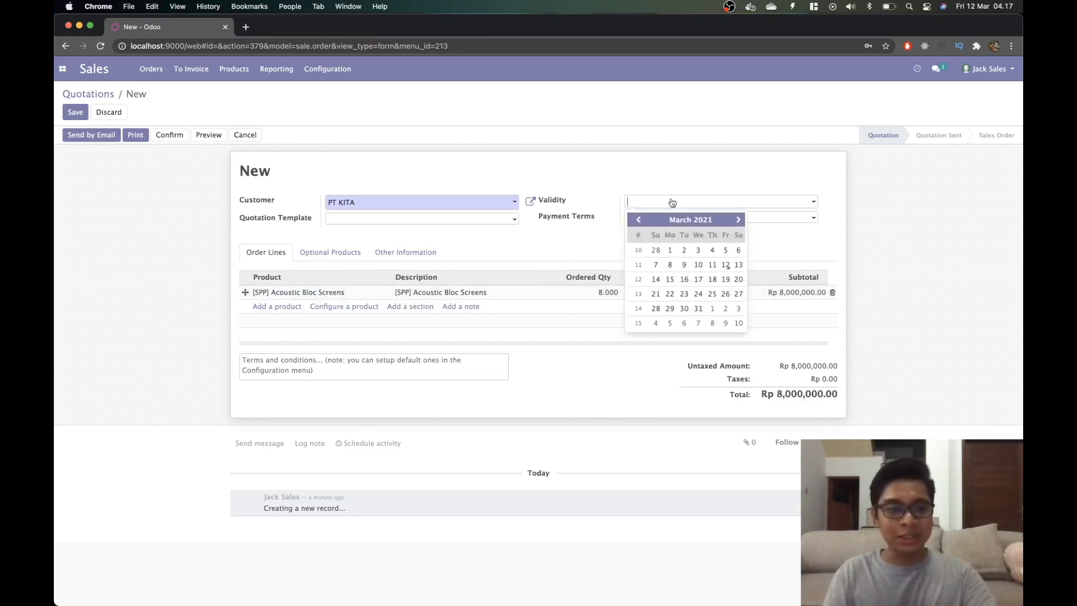
pyautogui.click(709, 178)
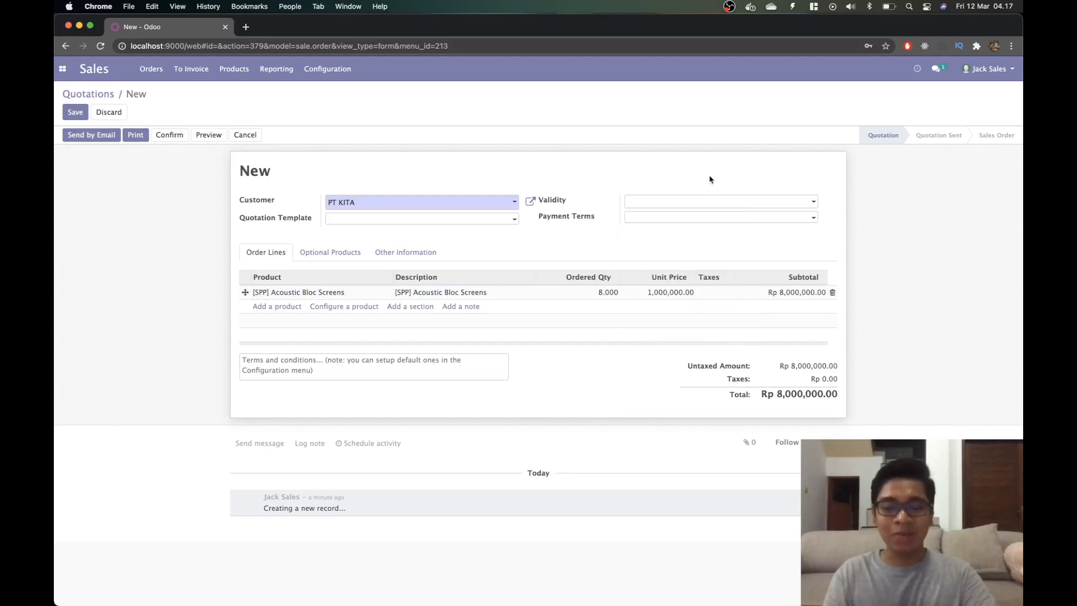
pyautogui.click(717, 222)
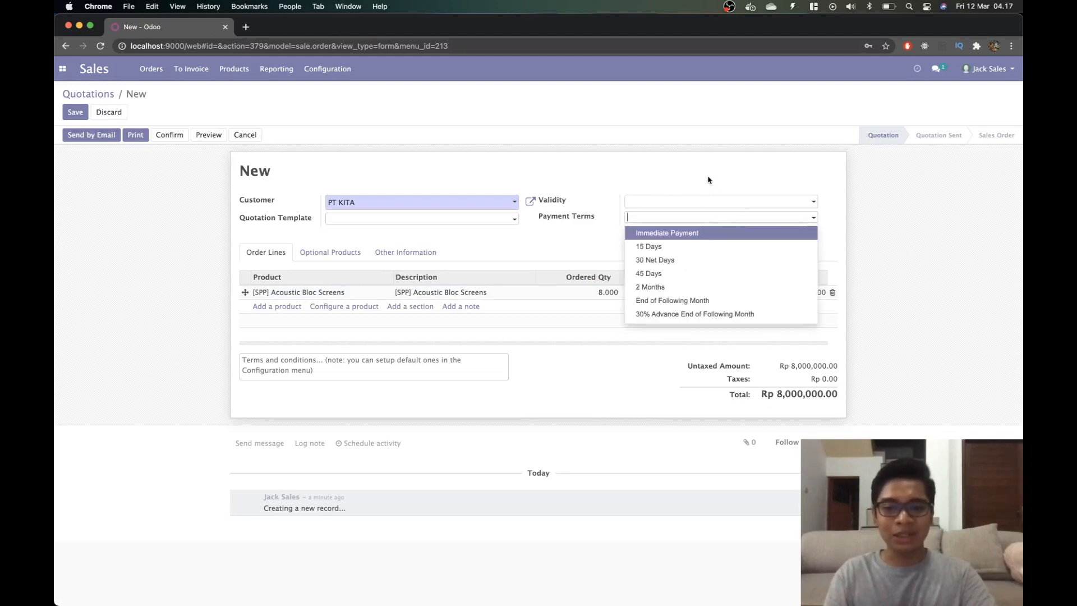
pyautogui.click(649, 163)
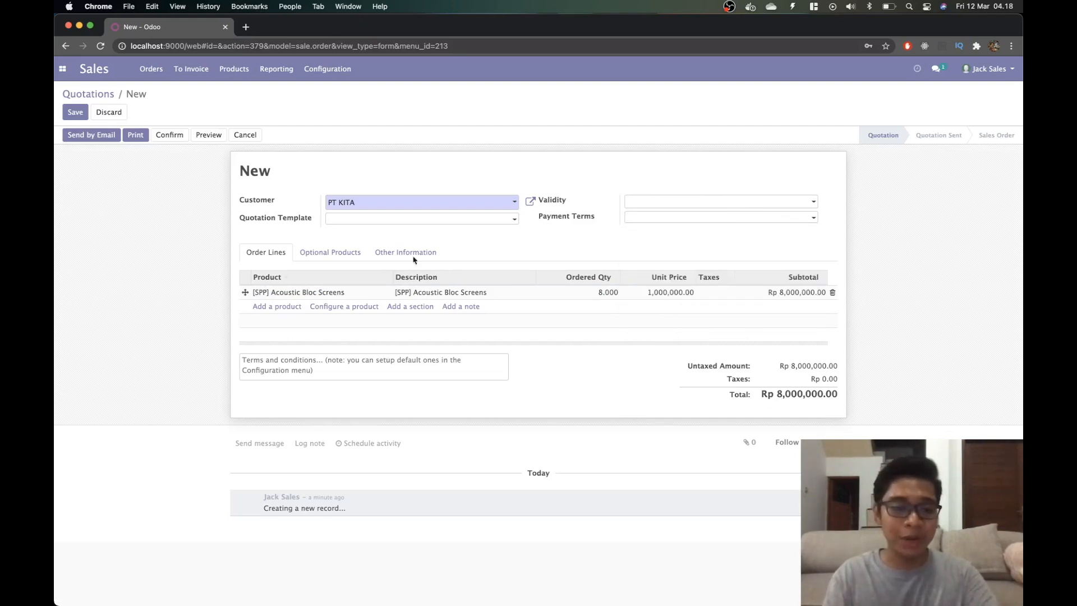
# Add 7 [SPP] Office Chairs, bringing the total to Rp 11,500,000.00.
pyautogui.click(260, 308)
pyautogui.click(276, 309)
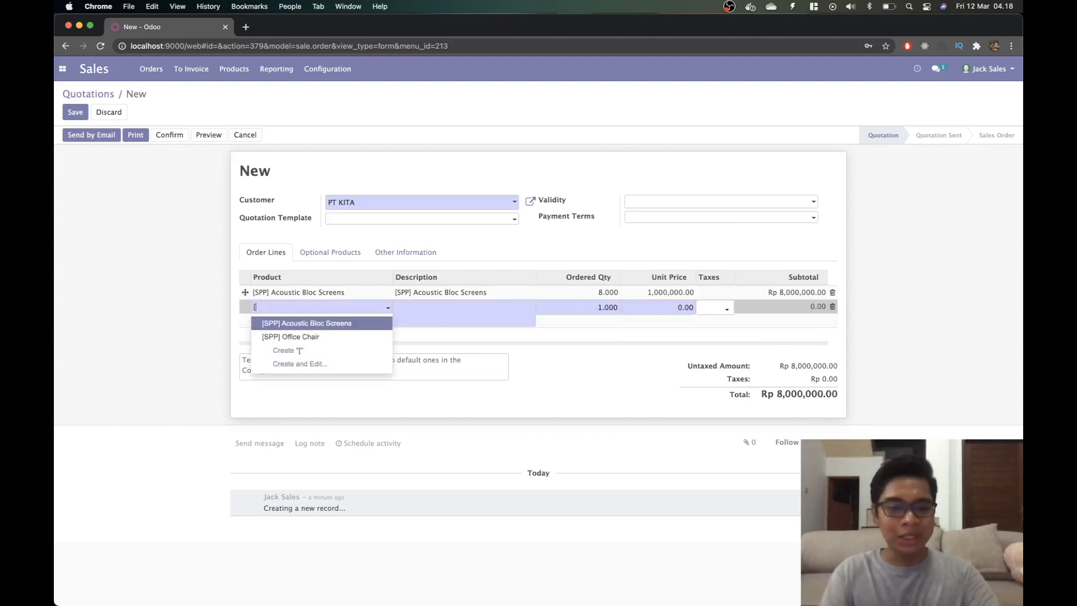
pyautogui.click(291, 334)
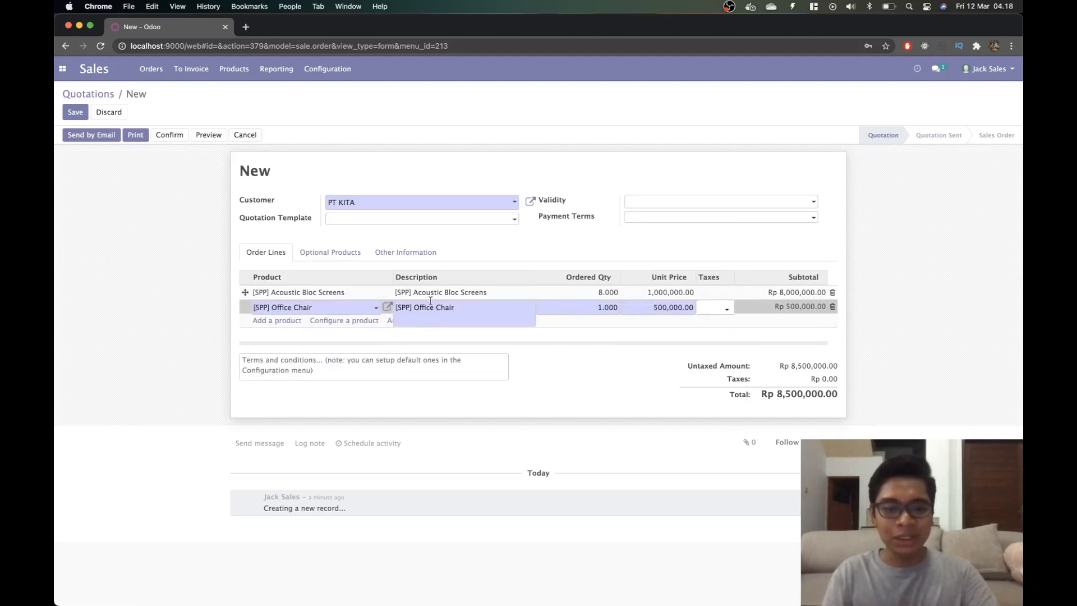
pyautogui.doubleClick(601, 306)
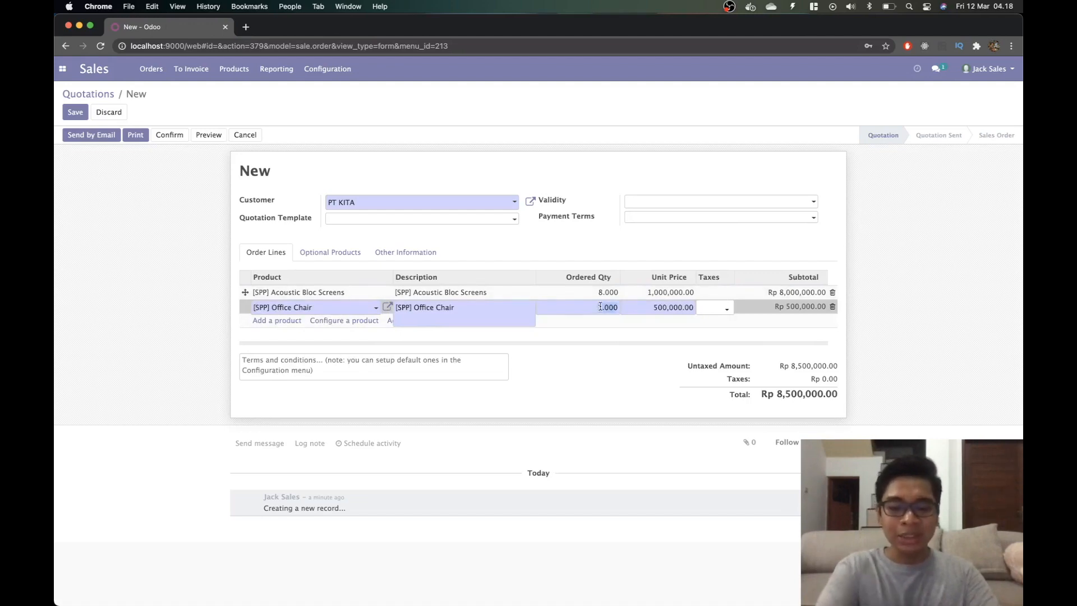
pyautogui.write('7')
pyautogui.click(635, 379)
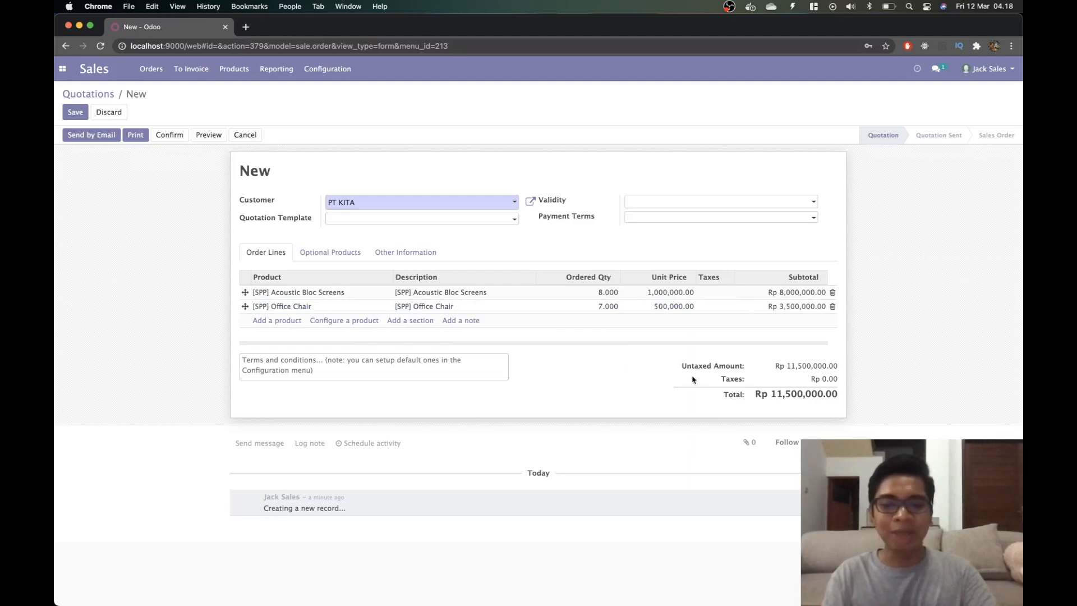
pyautogui.moveTo(758, 396); pyautogui.dragTo(884, 403)
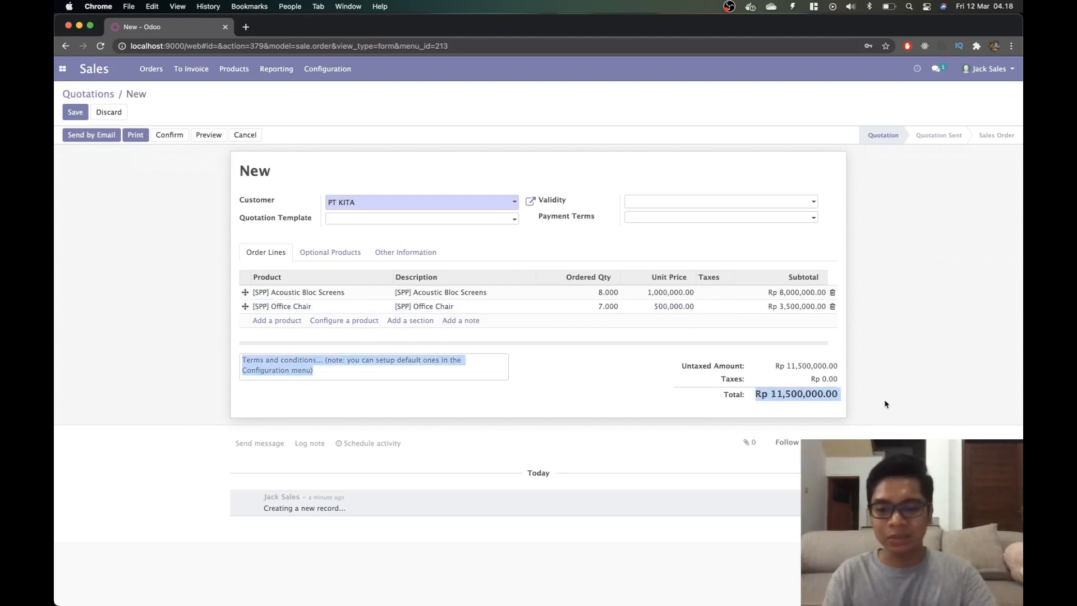
pyautogui.click(723, 376)
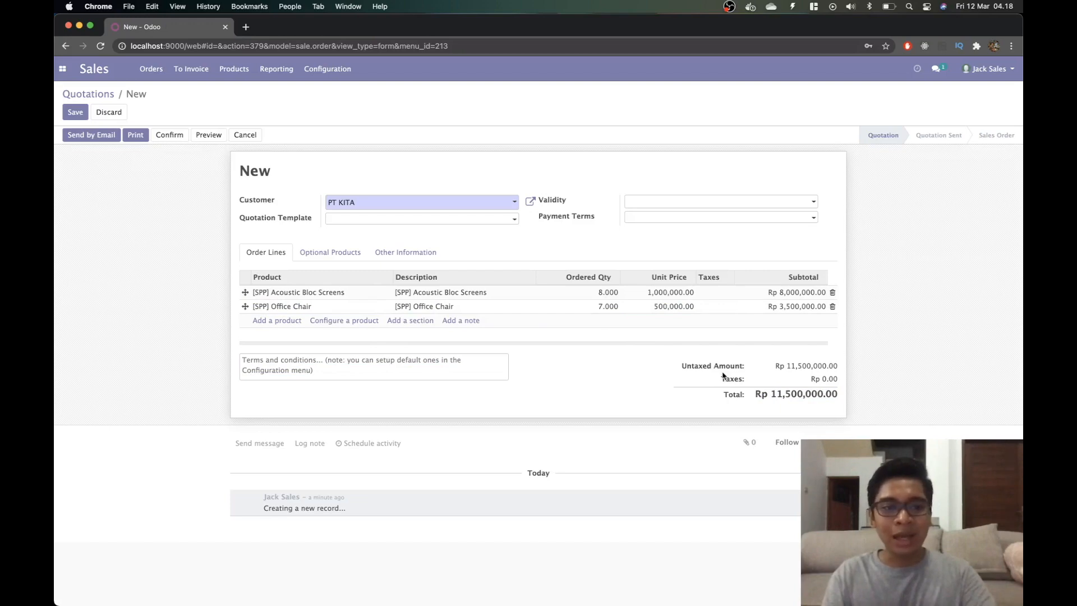
# Save the quotation as SO020 and preview its e-mail, closing it unsent.
pyautogui.click(79, 114)
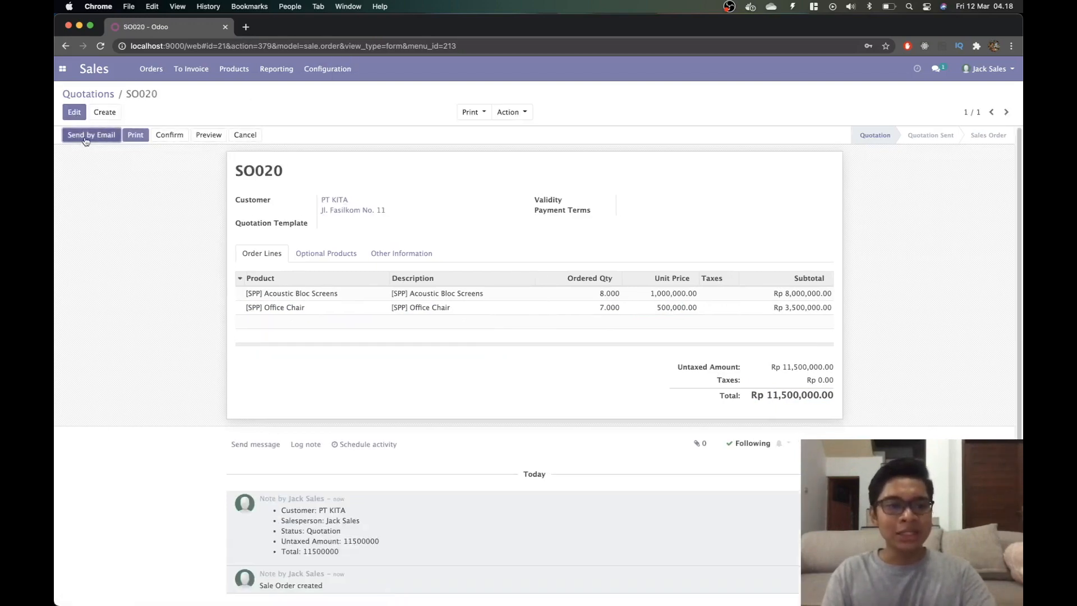
pyautogui.click(85, 138)
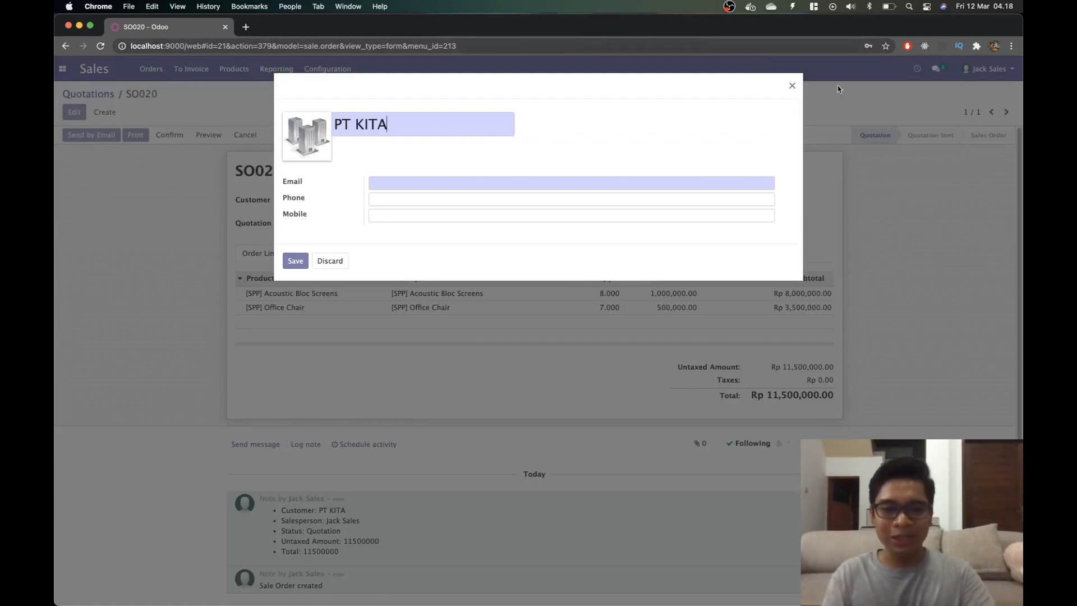
pyautogui.click(792, 87)
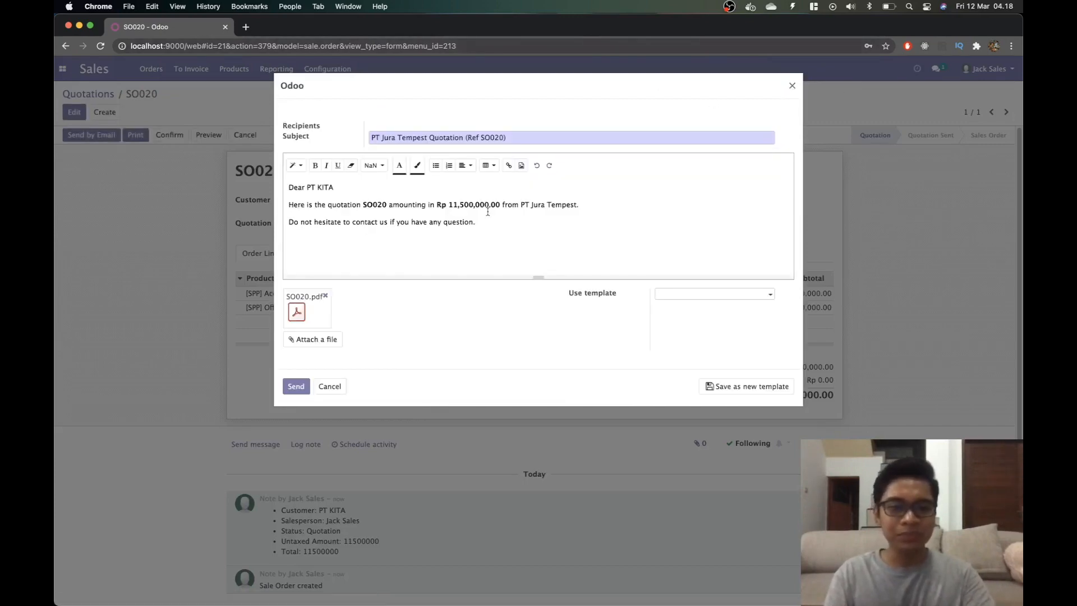
pyautogui.moveTo(522, 205); pyautogui.dragTo(579, 205)
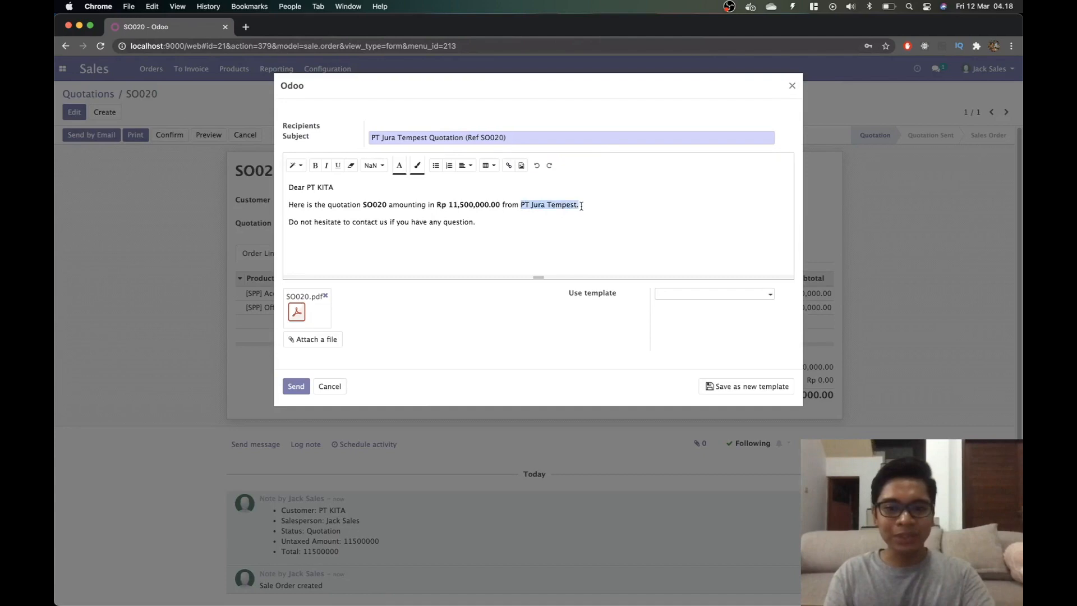
pyautogui.click(793, 86)
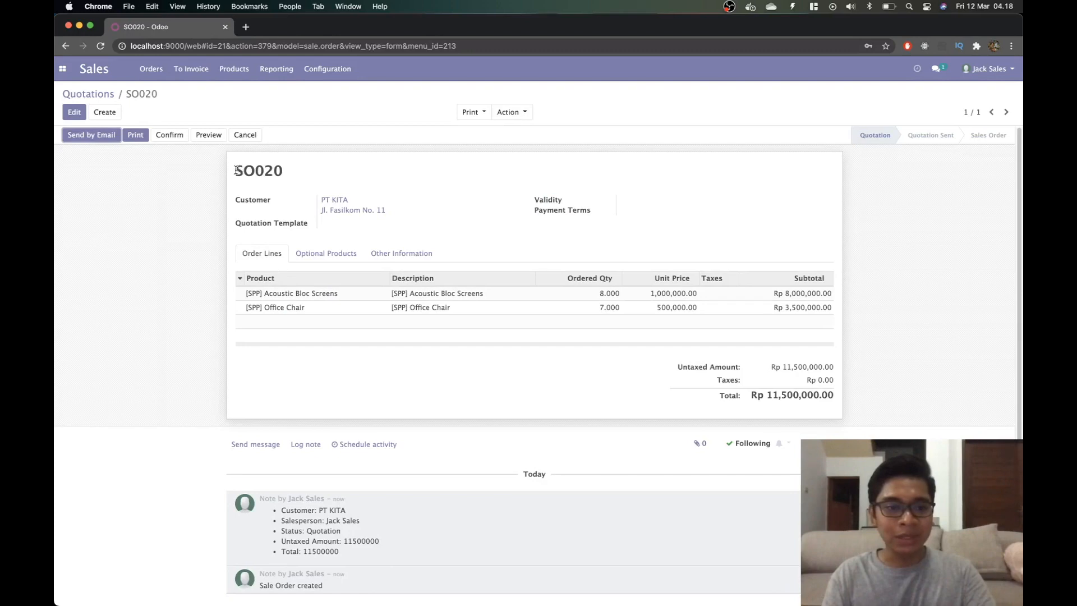
# Select the SO020 number and confirm the quotation into a sales order.
pyautogui.moveTo(235, 170); pyautogui.dragTo(284, 173)
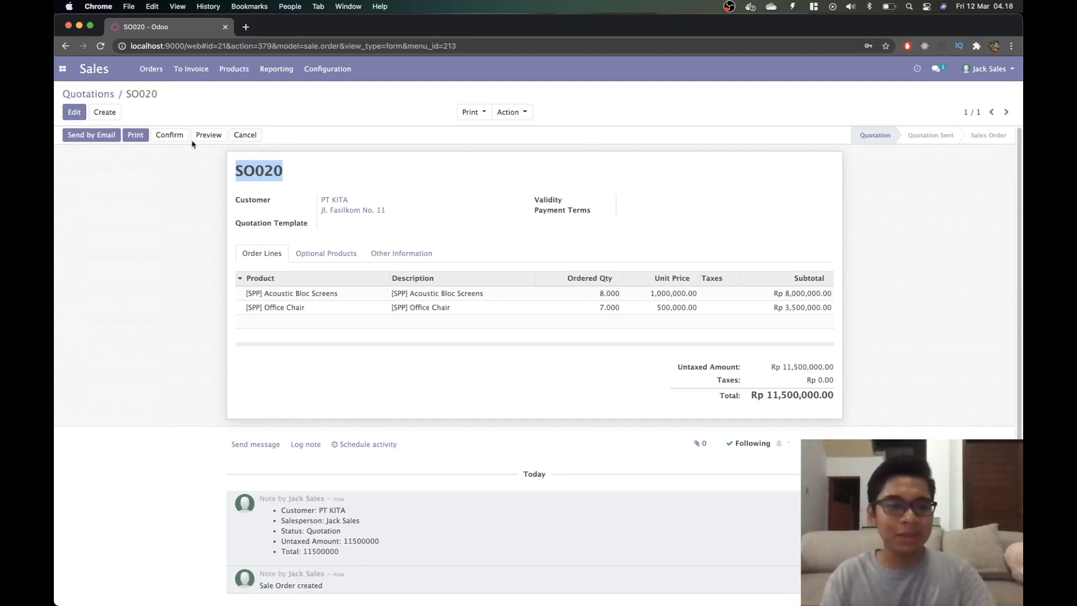
pyautogui.click(170, 135)
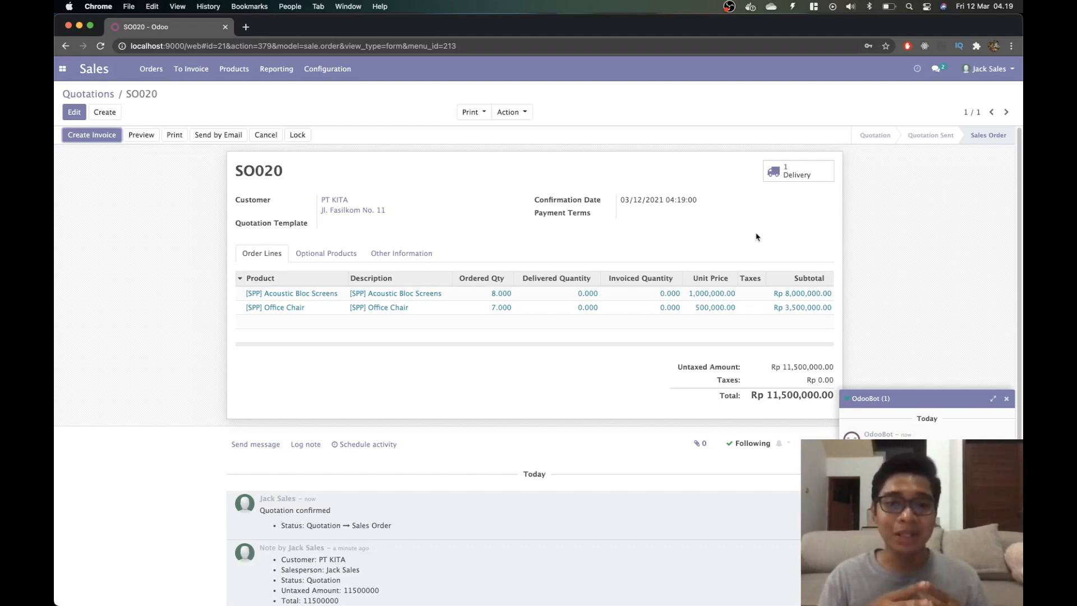
# Check delivery WH/OUT/00010 from SO020, then log out of the sales account.
pyautogui.click(795, 173)
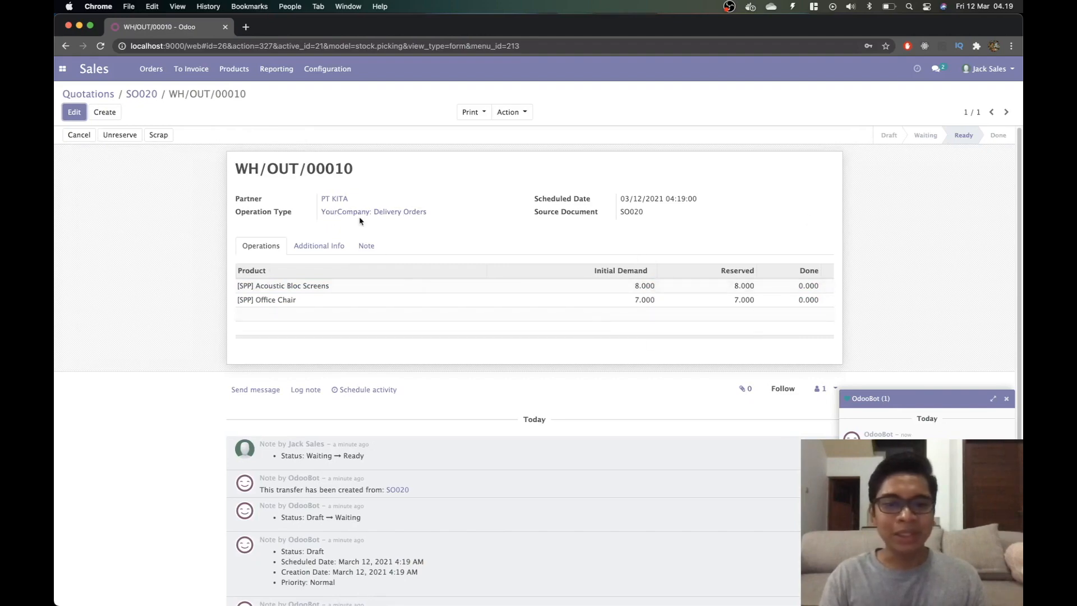
pyautogui.click(989, 69)
pyautogui.click(960, 168)
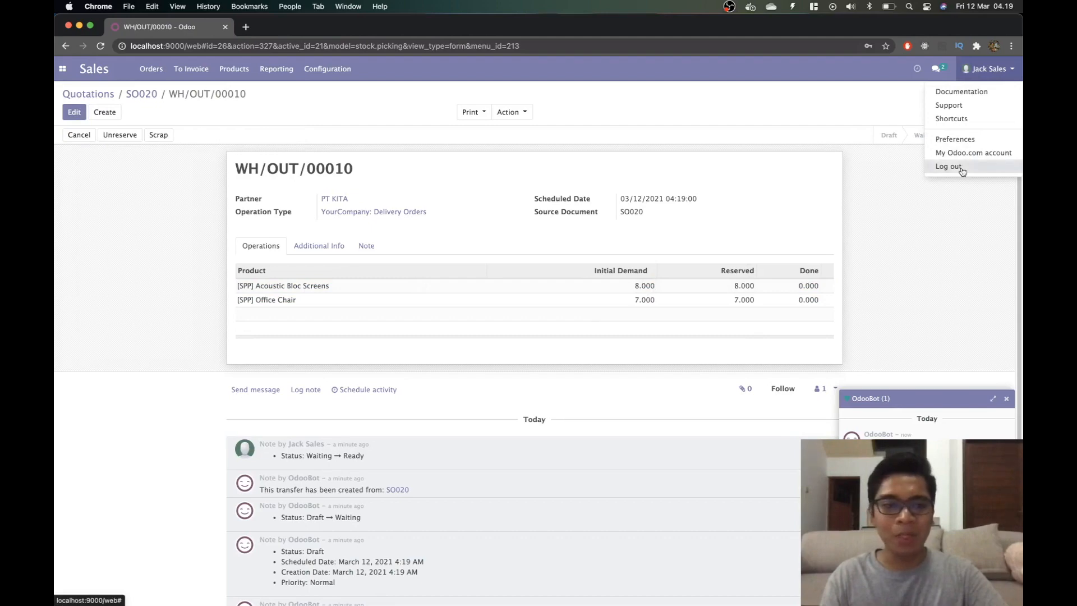
# Log in with the suggested warehouse email and its password, then switch to the Inventory app.
pyautogui.write('ware')
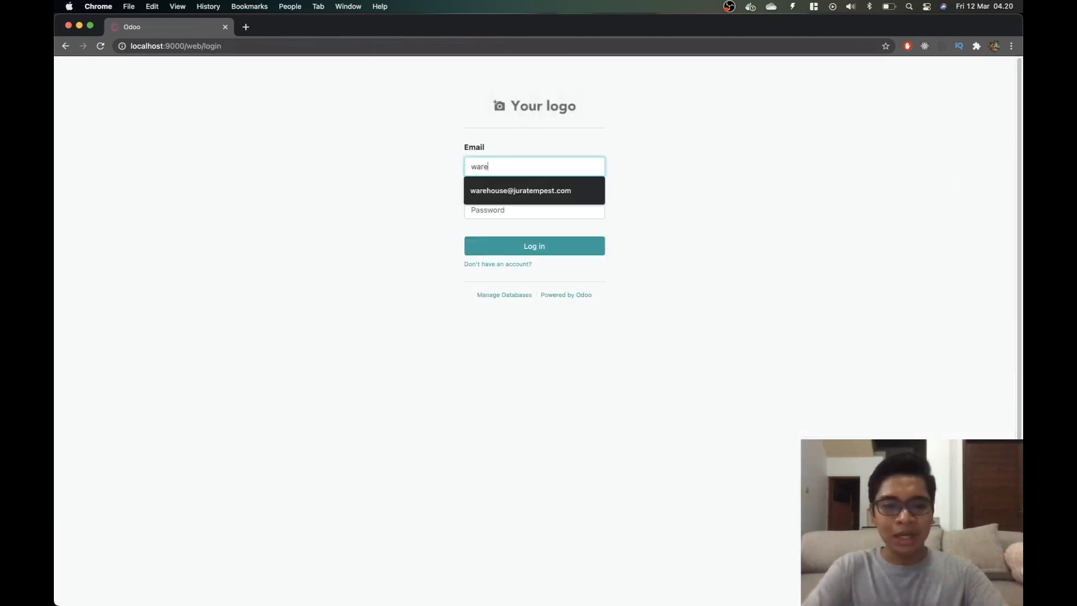
pyautogui.press('Down')
pyautogui.press('Return')
pyautogui.press('Tab')
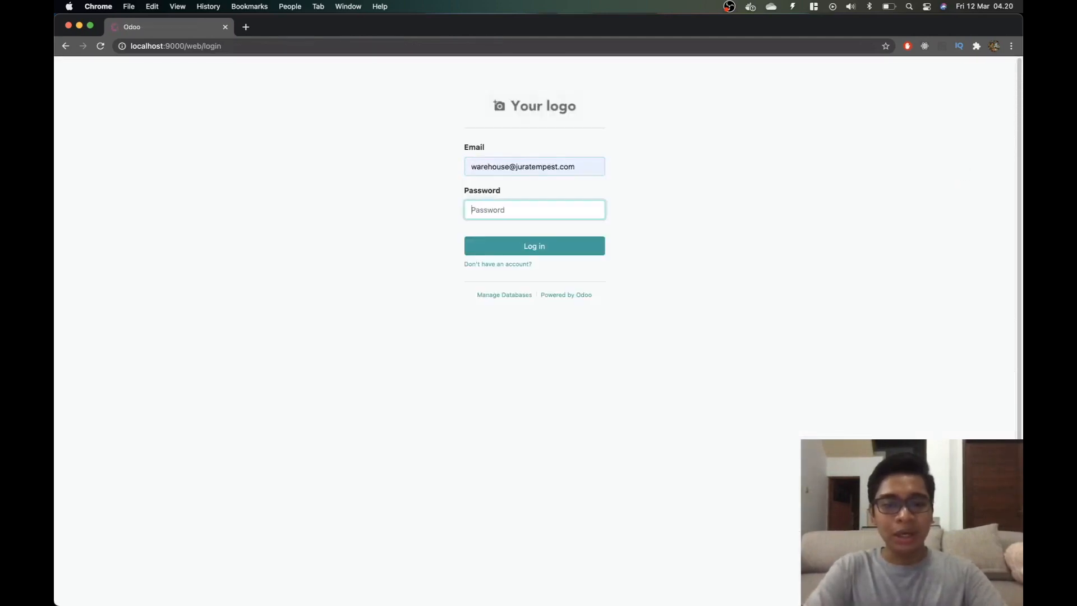
pyautogui.write('•')
pyautogui.press('Return')
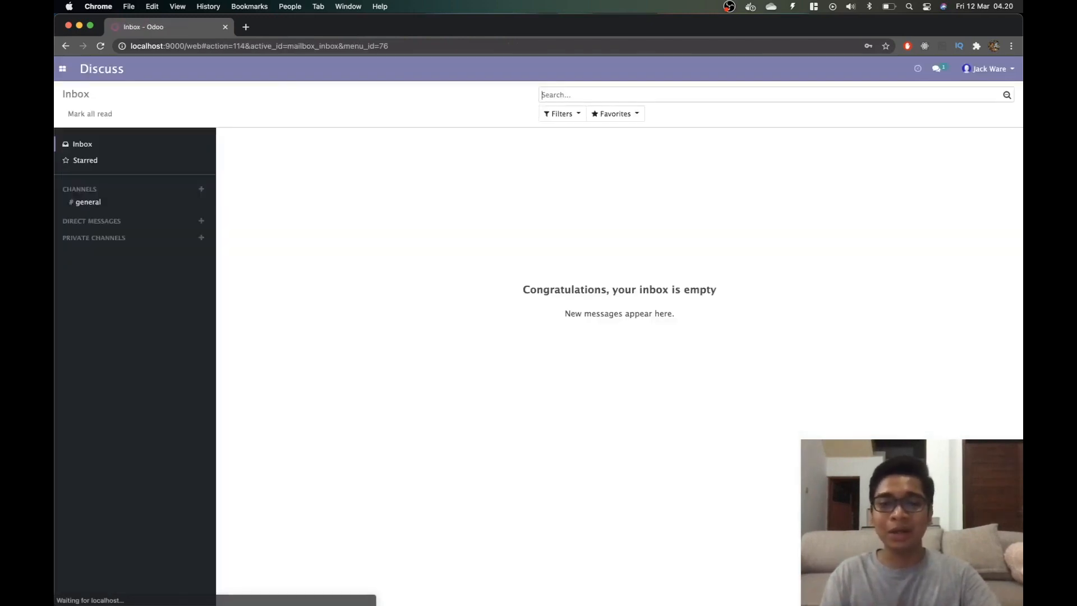
pyautogui.click(67, 76)
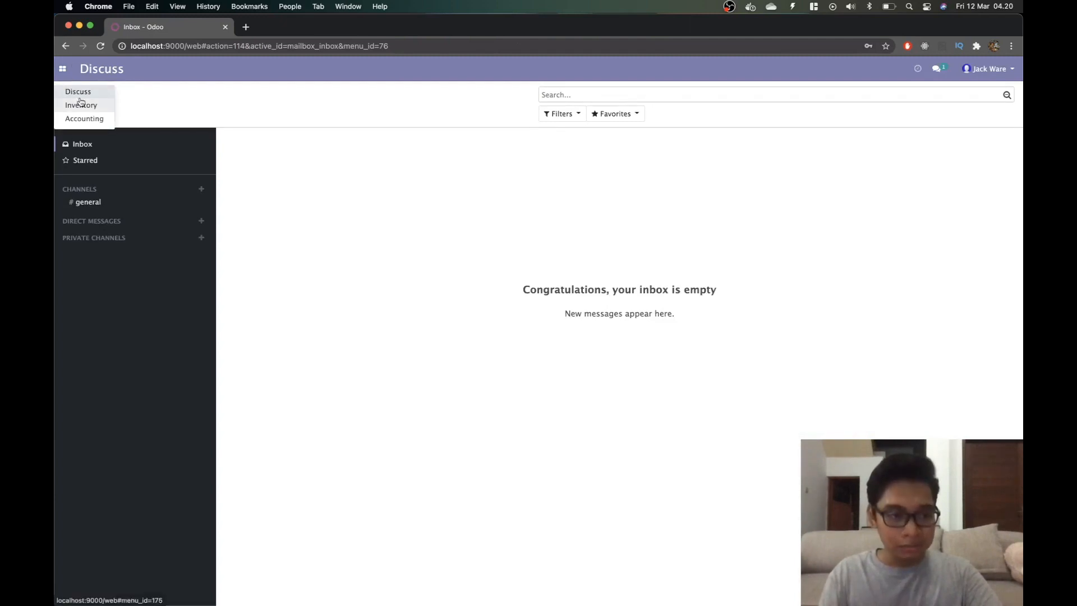
pyautogui.click(81, 105)
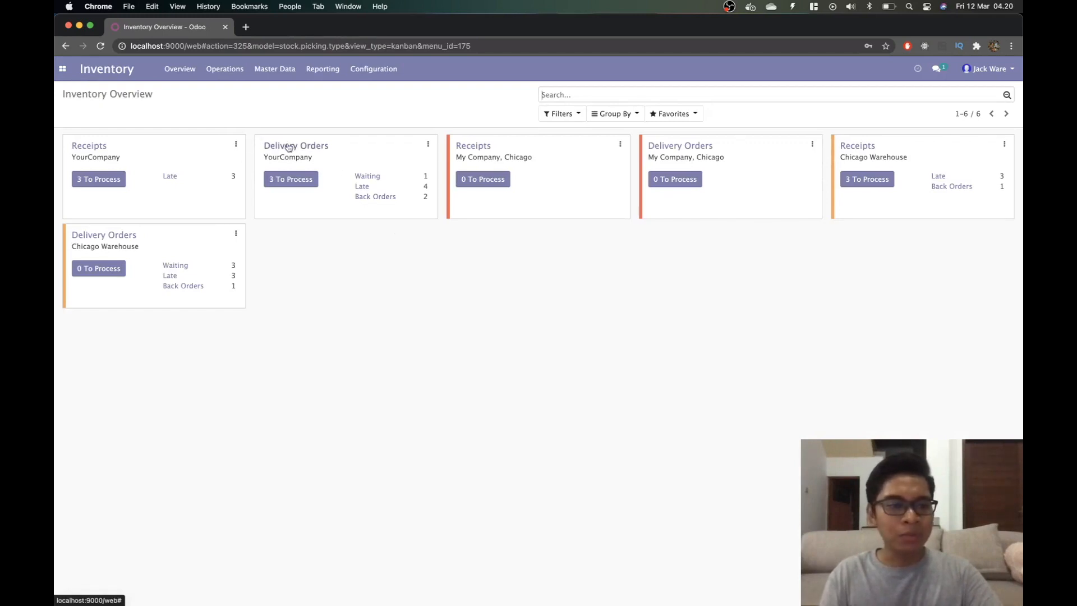
# From YourCompany's 3 delivery orders to process, open PT KITA's WH/OUT/00010.
pyautogui.click(297, 180)
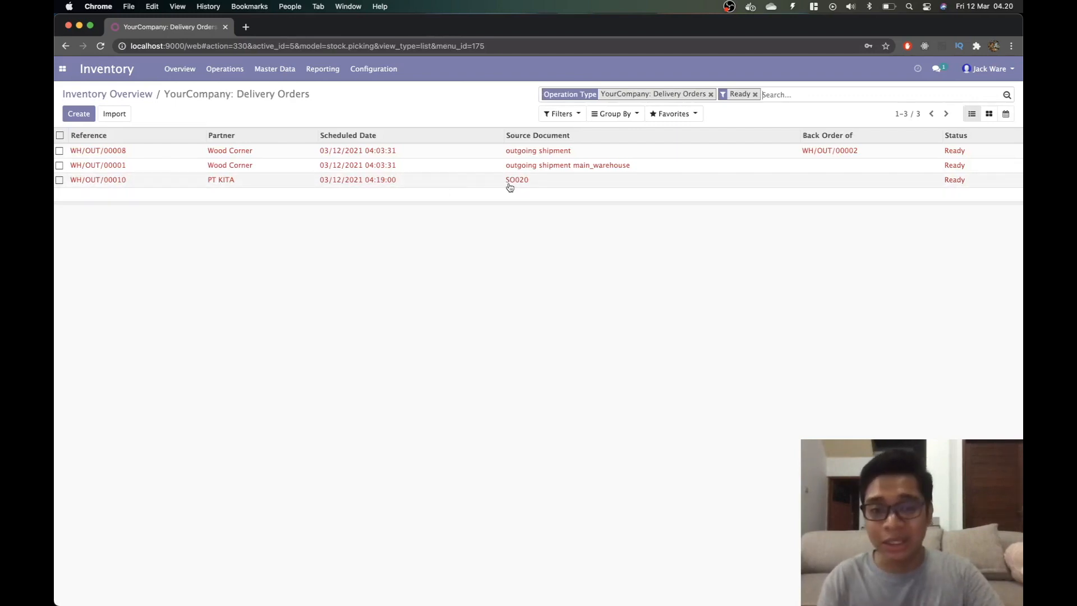
pyautogui.click(395, 186)
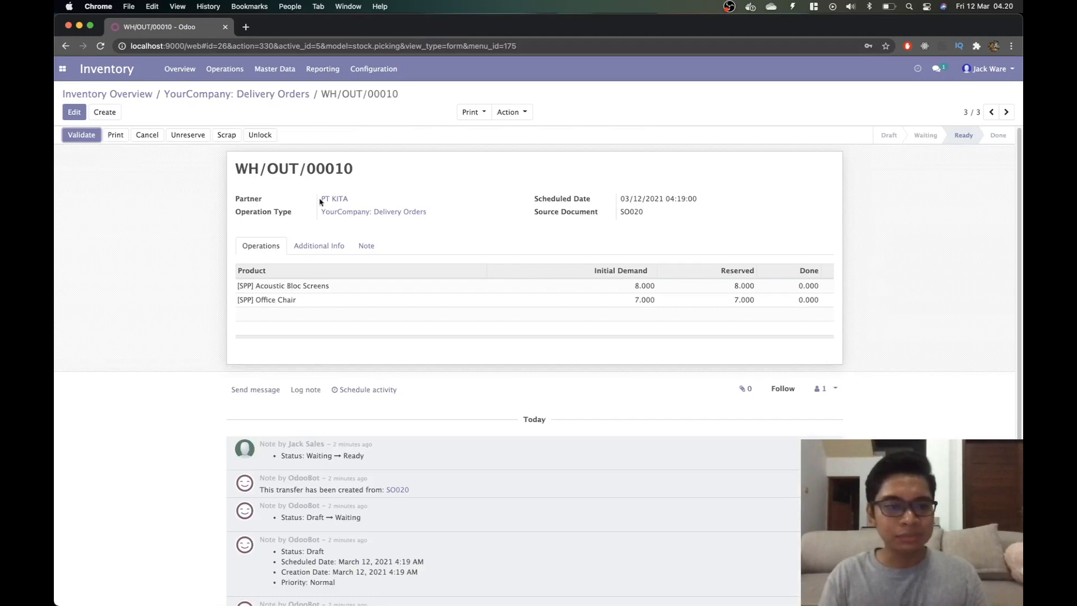
# Enter done quantities of 8 Acoustic Bloc Screens and 7 Office Chairs.
pyautogui.click(72, 114)
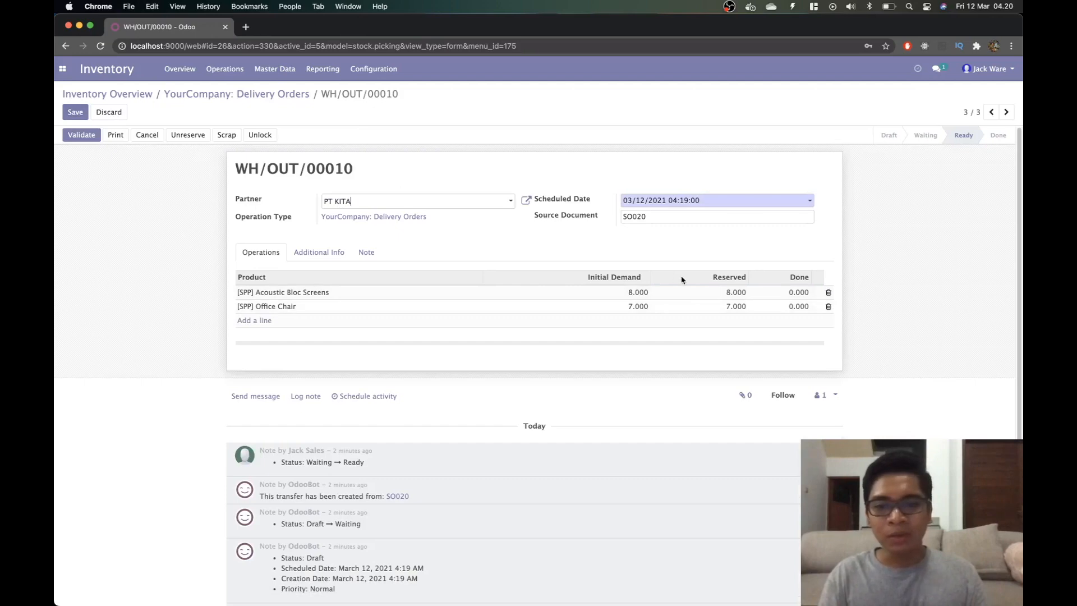
pyautogui.click(785, 295)
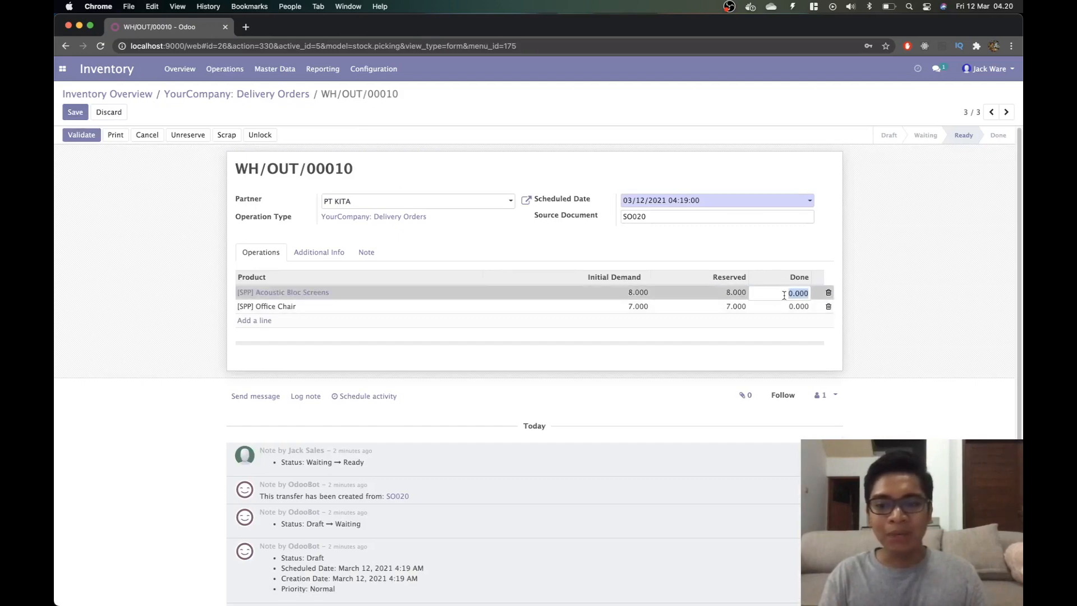
pyautogui.write('8')
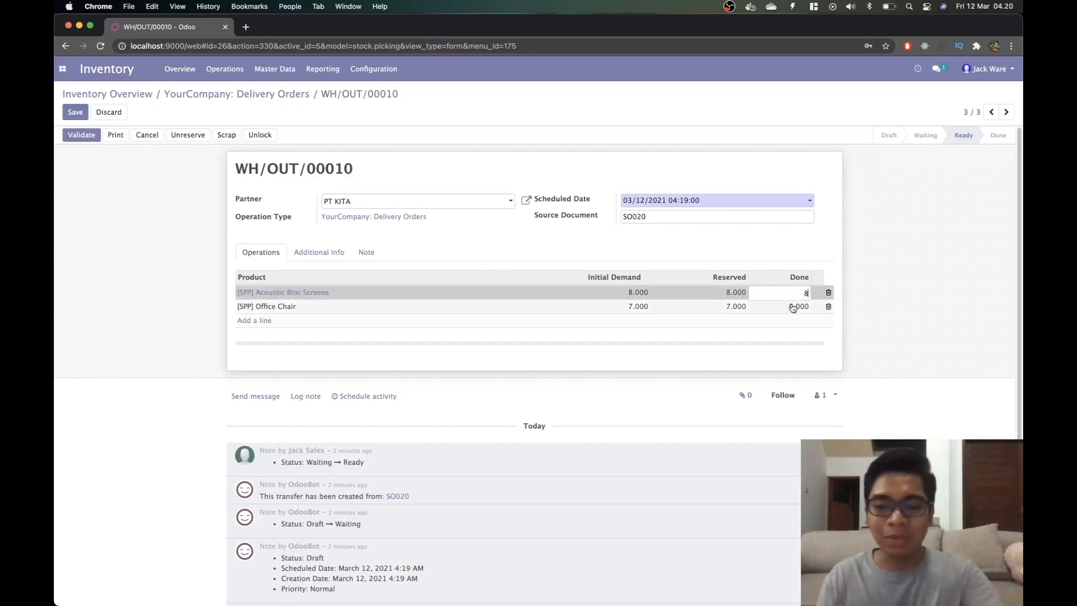
pyautogui.click(795, 306)
pyautogui.write('7')
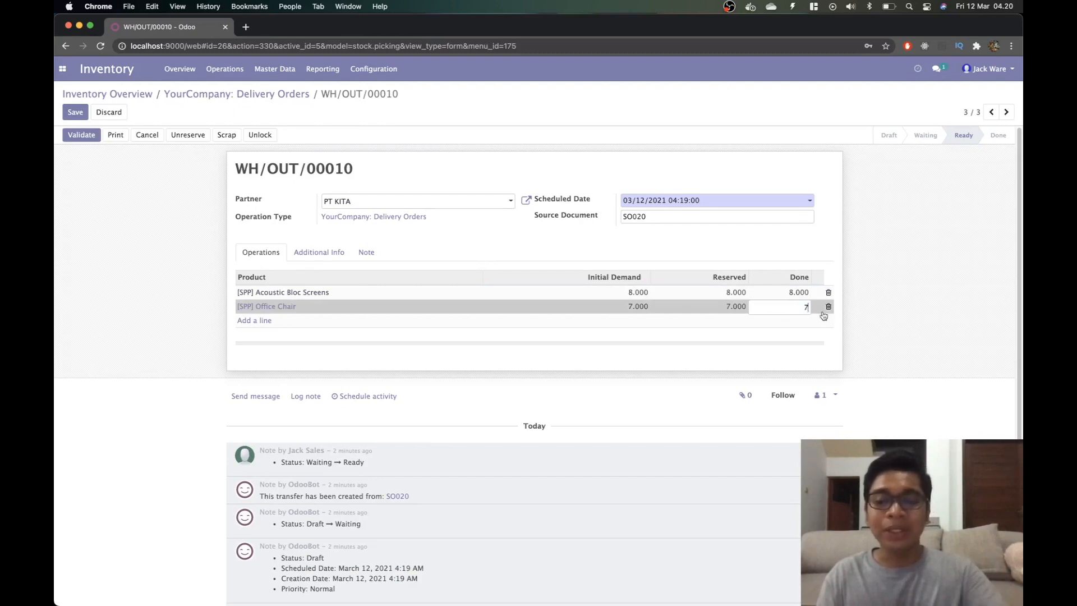
pyautogui.click(881, 308)
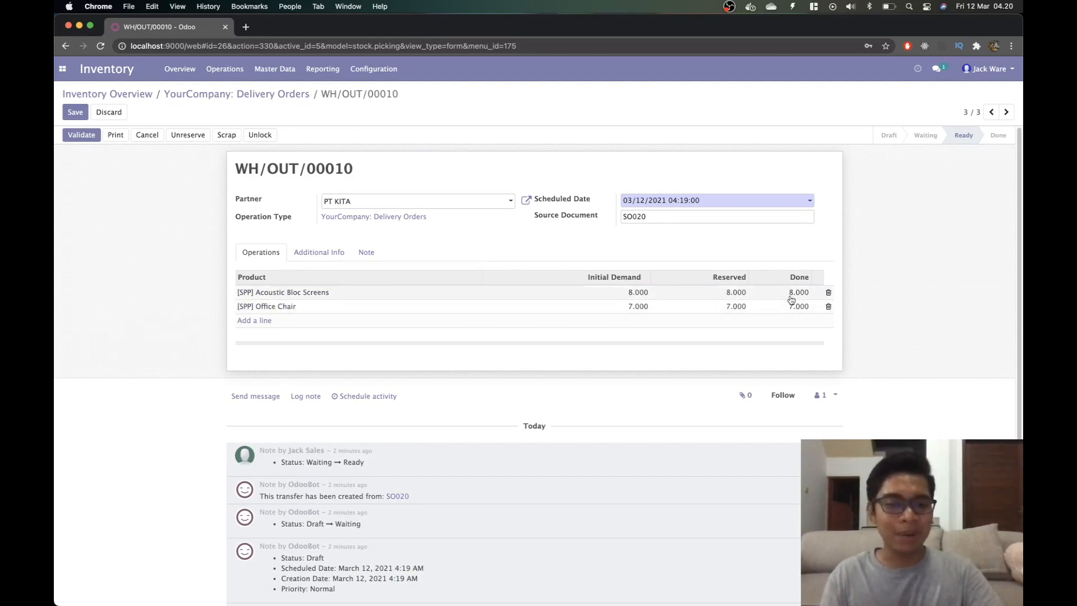
# Save the quantities and validate delivery WH/OUT/00010 as done.
pyautogui.click(71, 115)
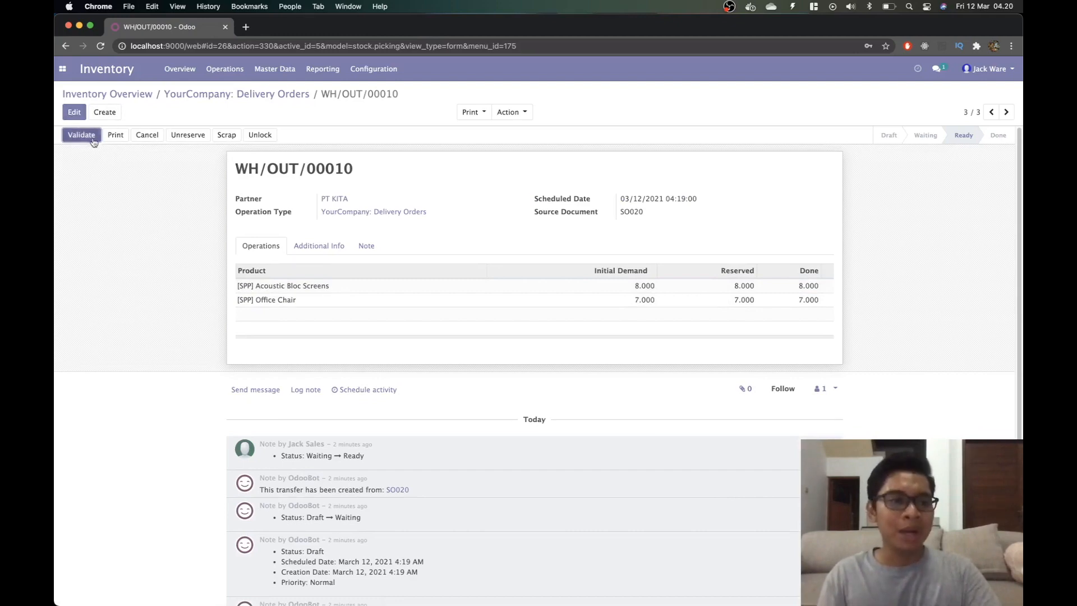
pyautogui.click(82, 135)
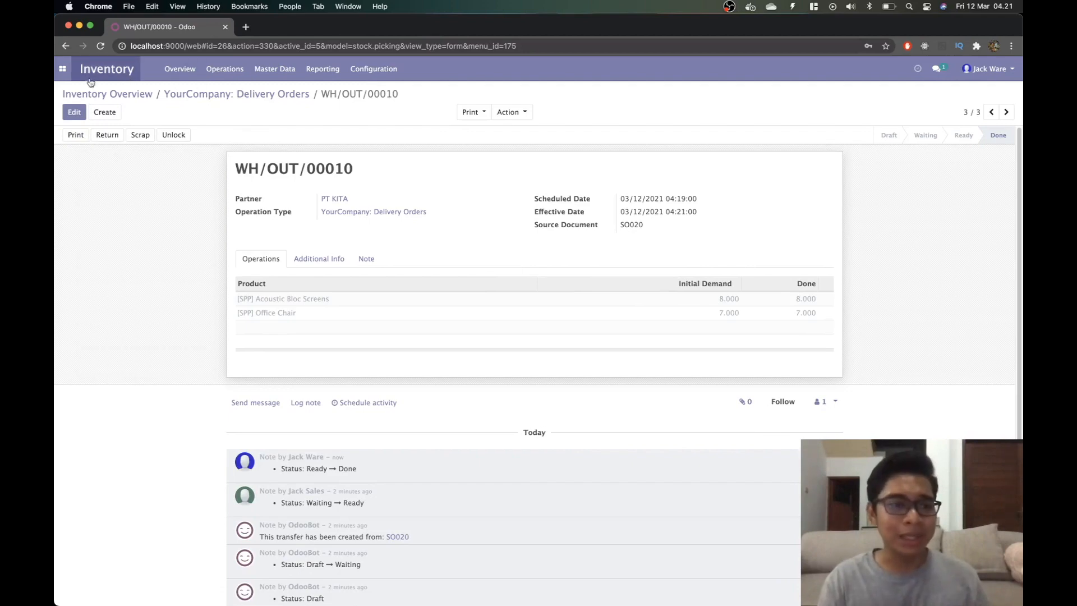
pyautogui.click(289, 74)
# Open the Products list under Master Data to view on-hand stock.
pyautogui.click(290, 90)
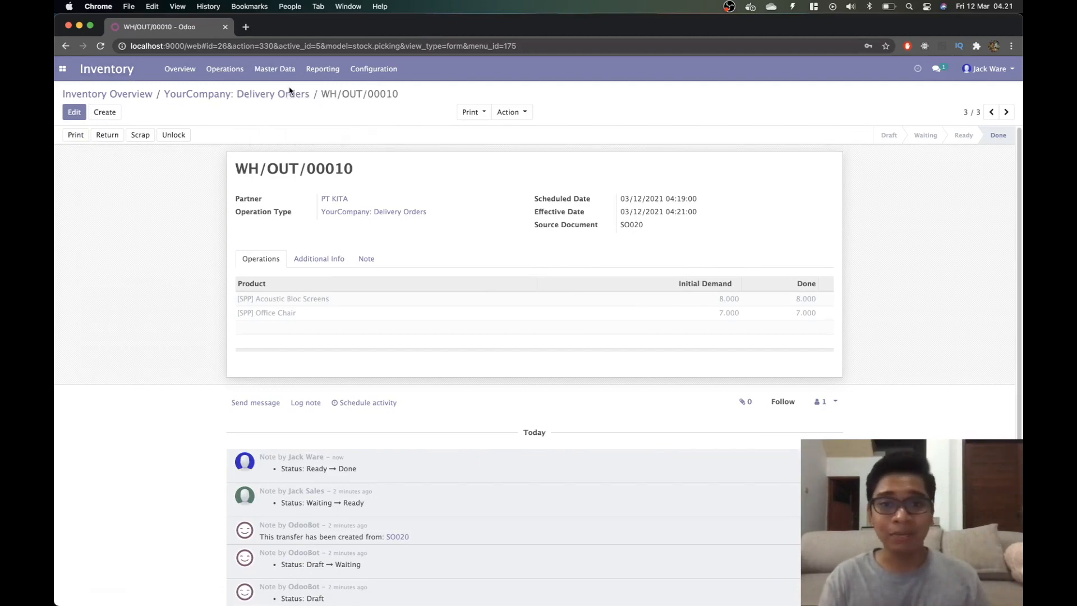